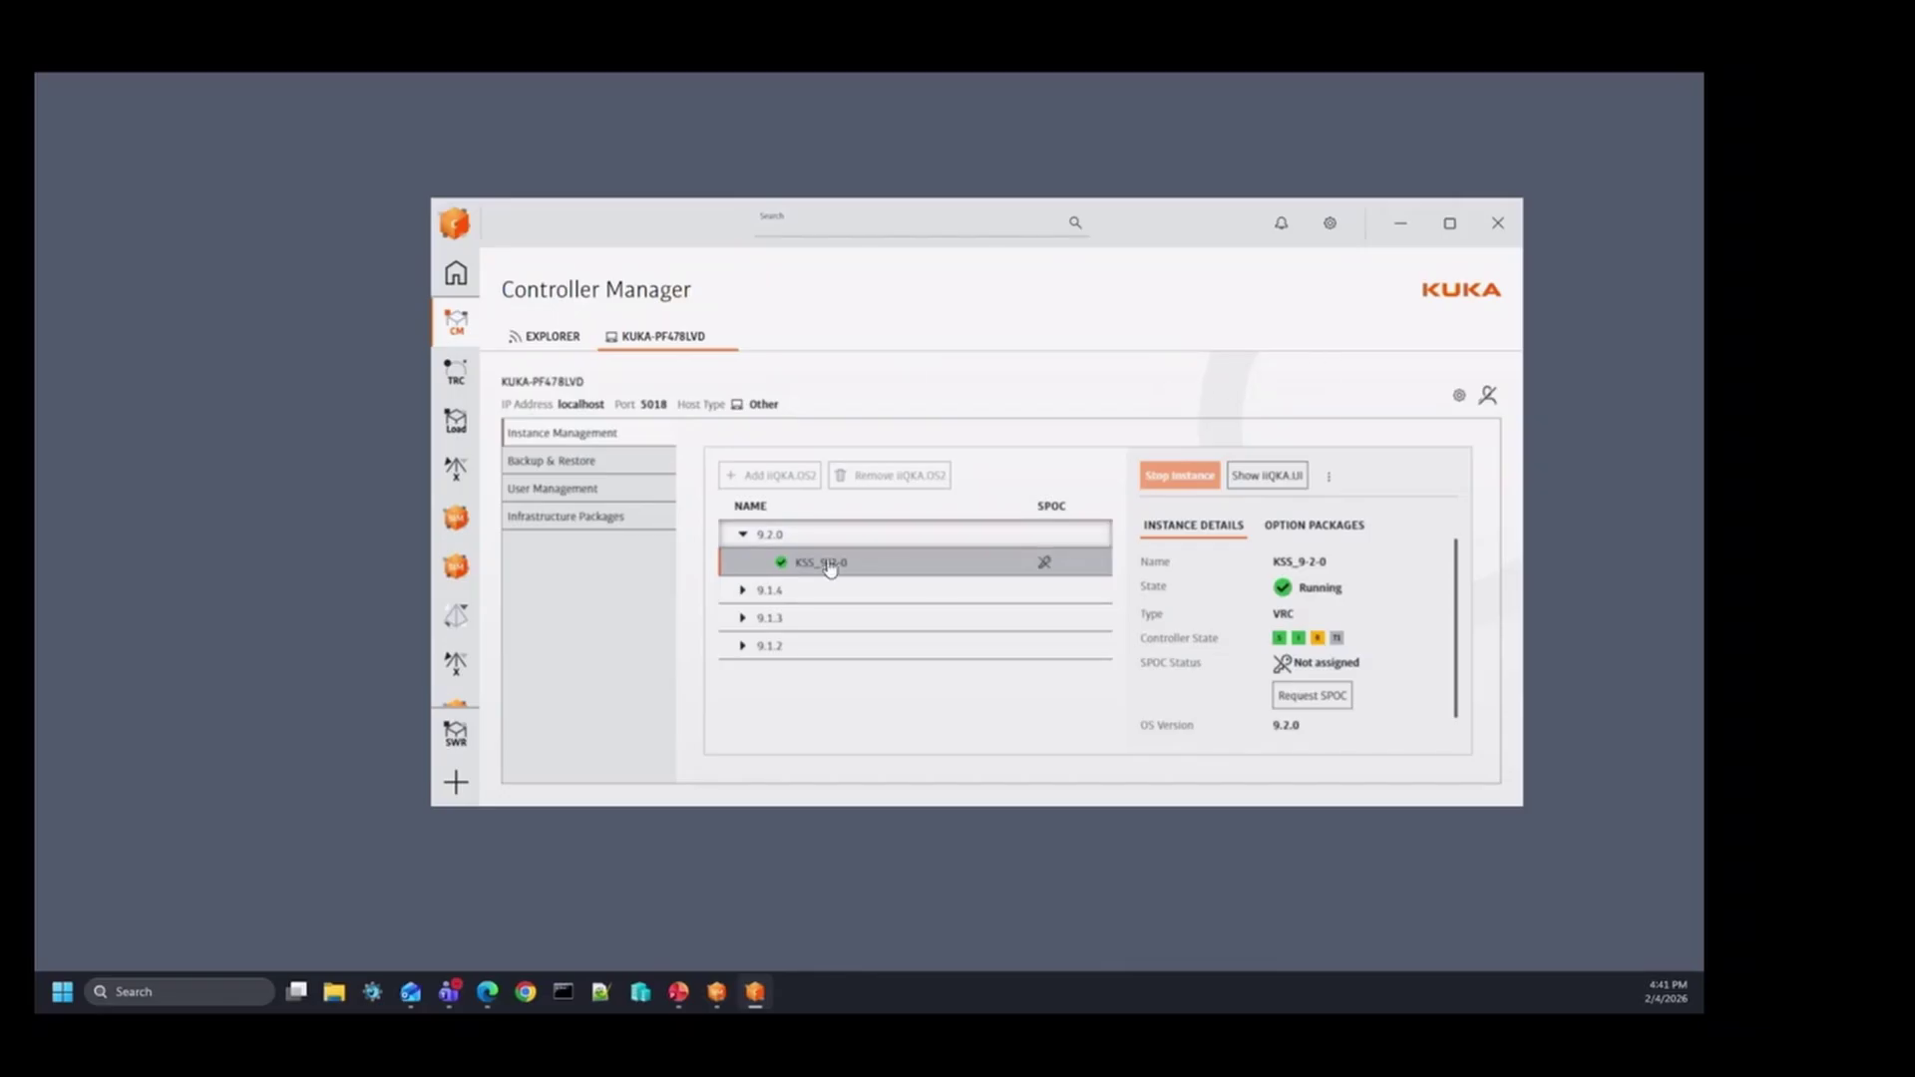
# Step: Log in to Controller Manager with the Administrator role using the account password
pyautogui.click(1329, 477)
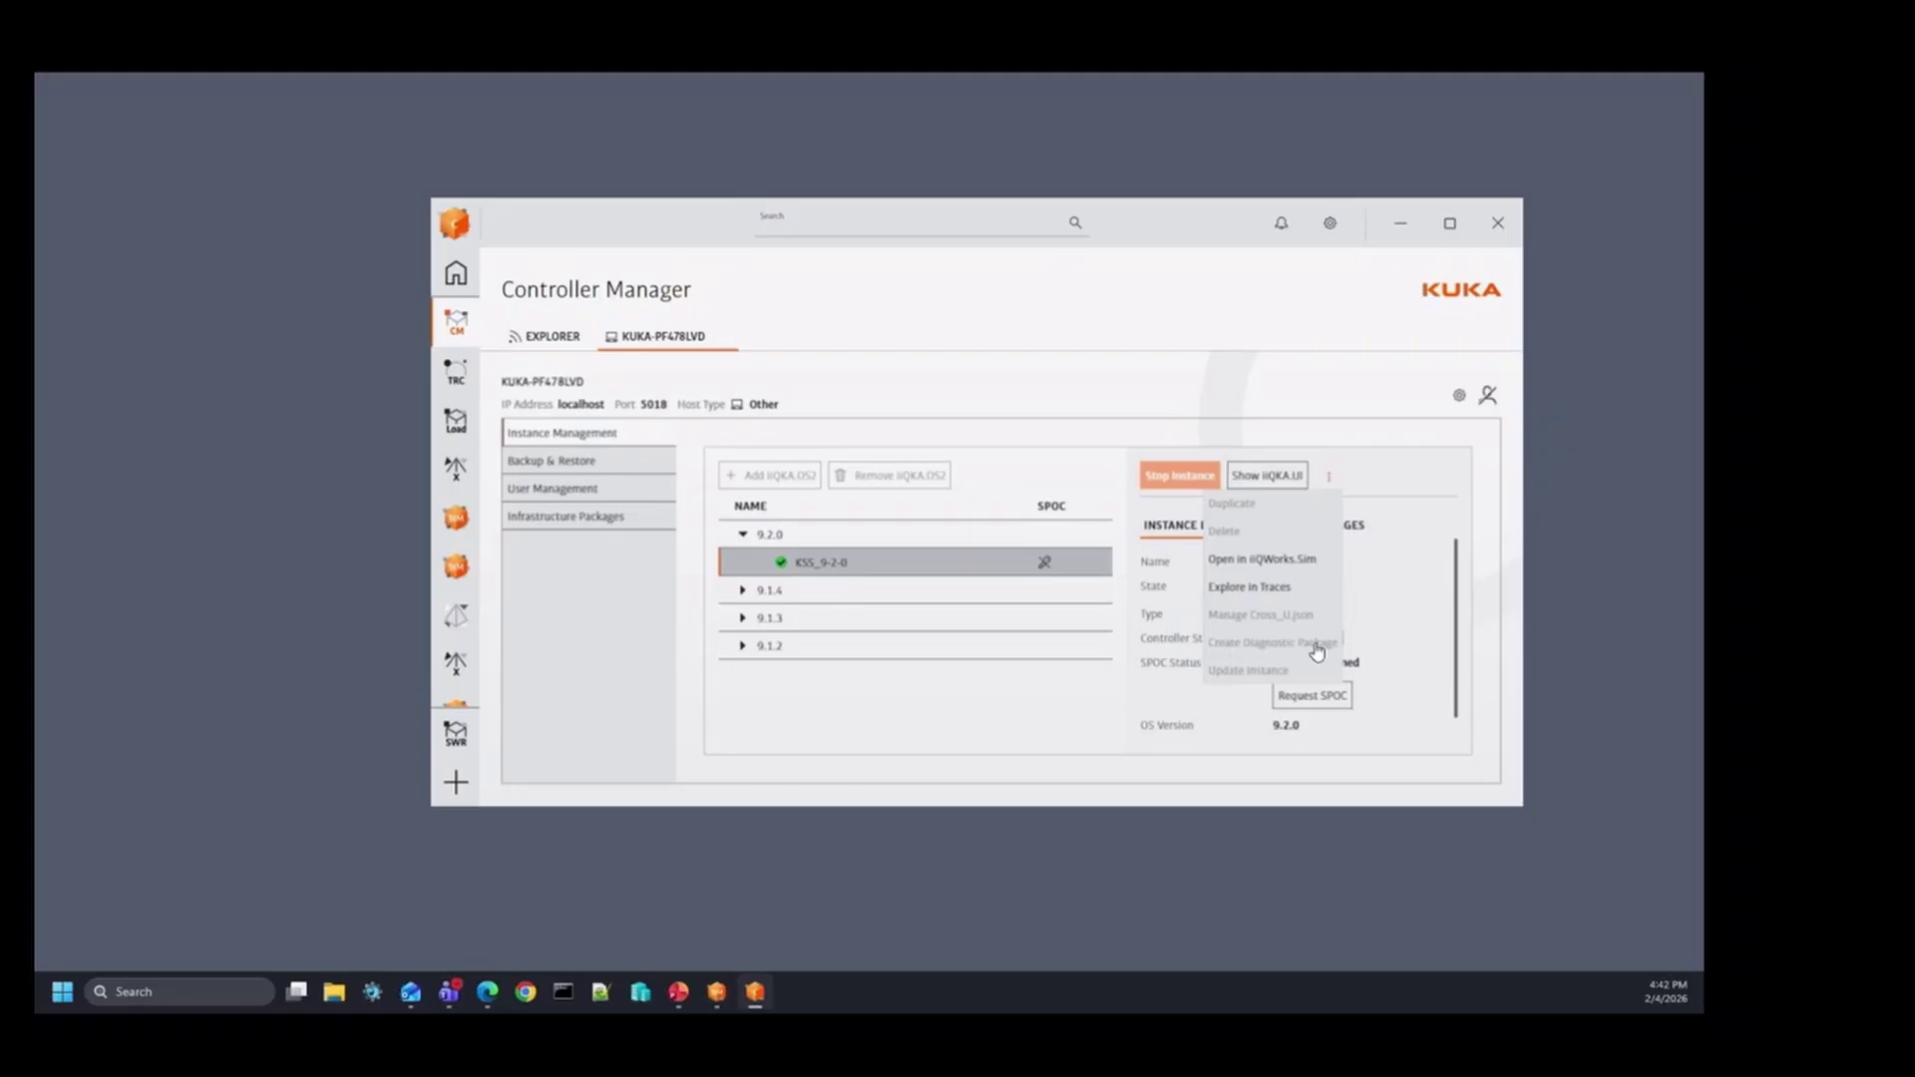
pyautogui.moveTo(1272, 651)
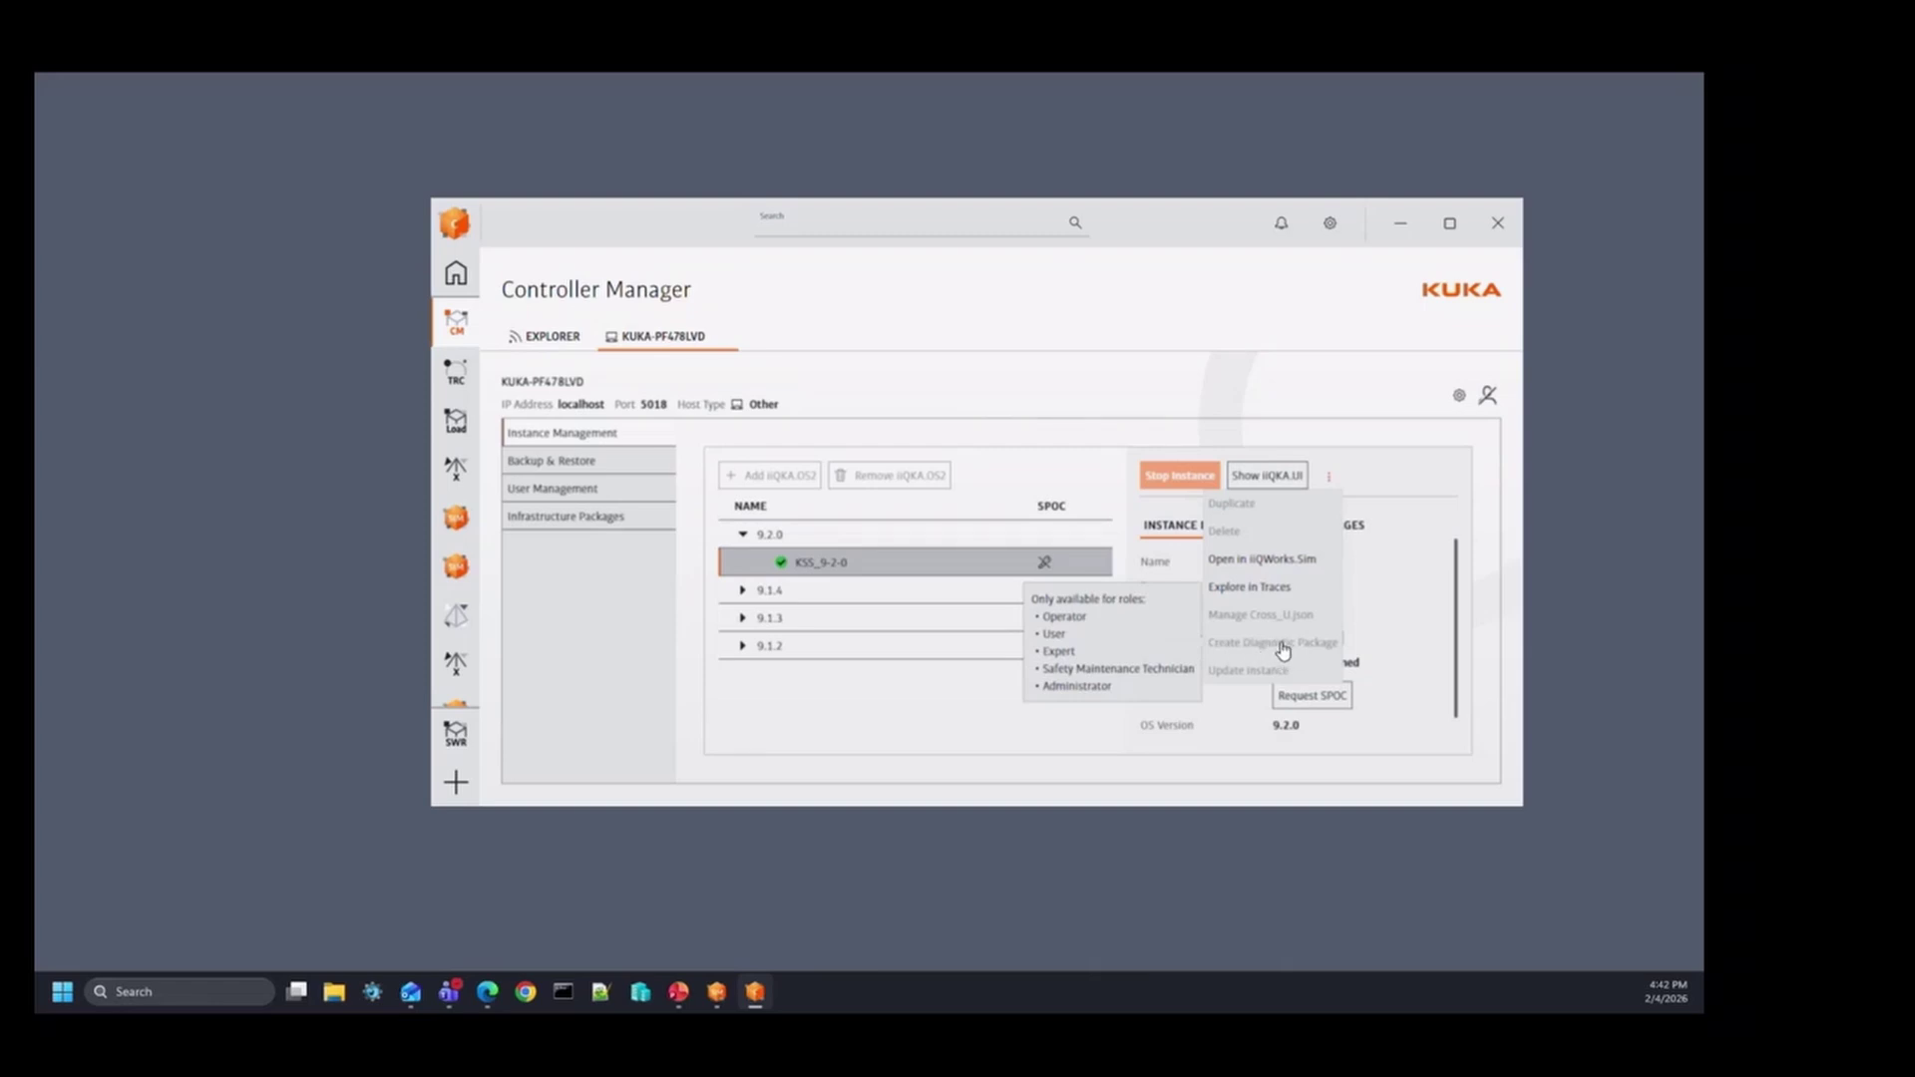
pyautogui.click(1488, 395)
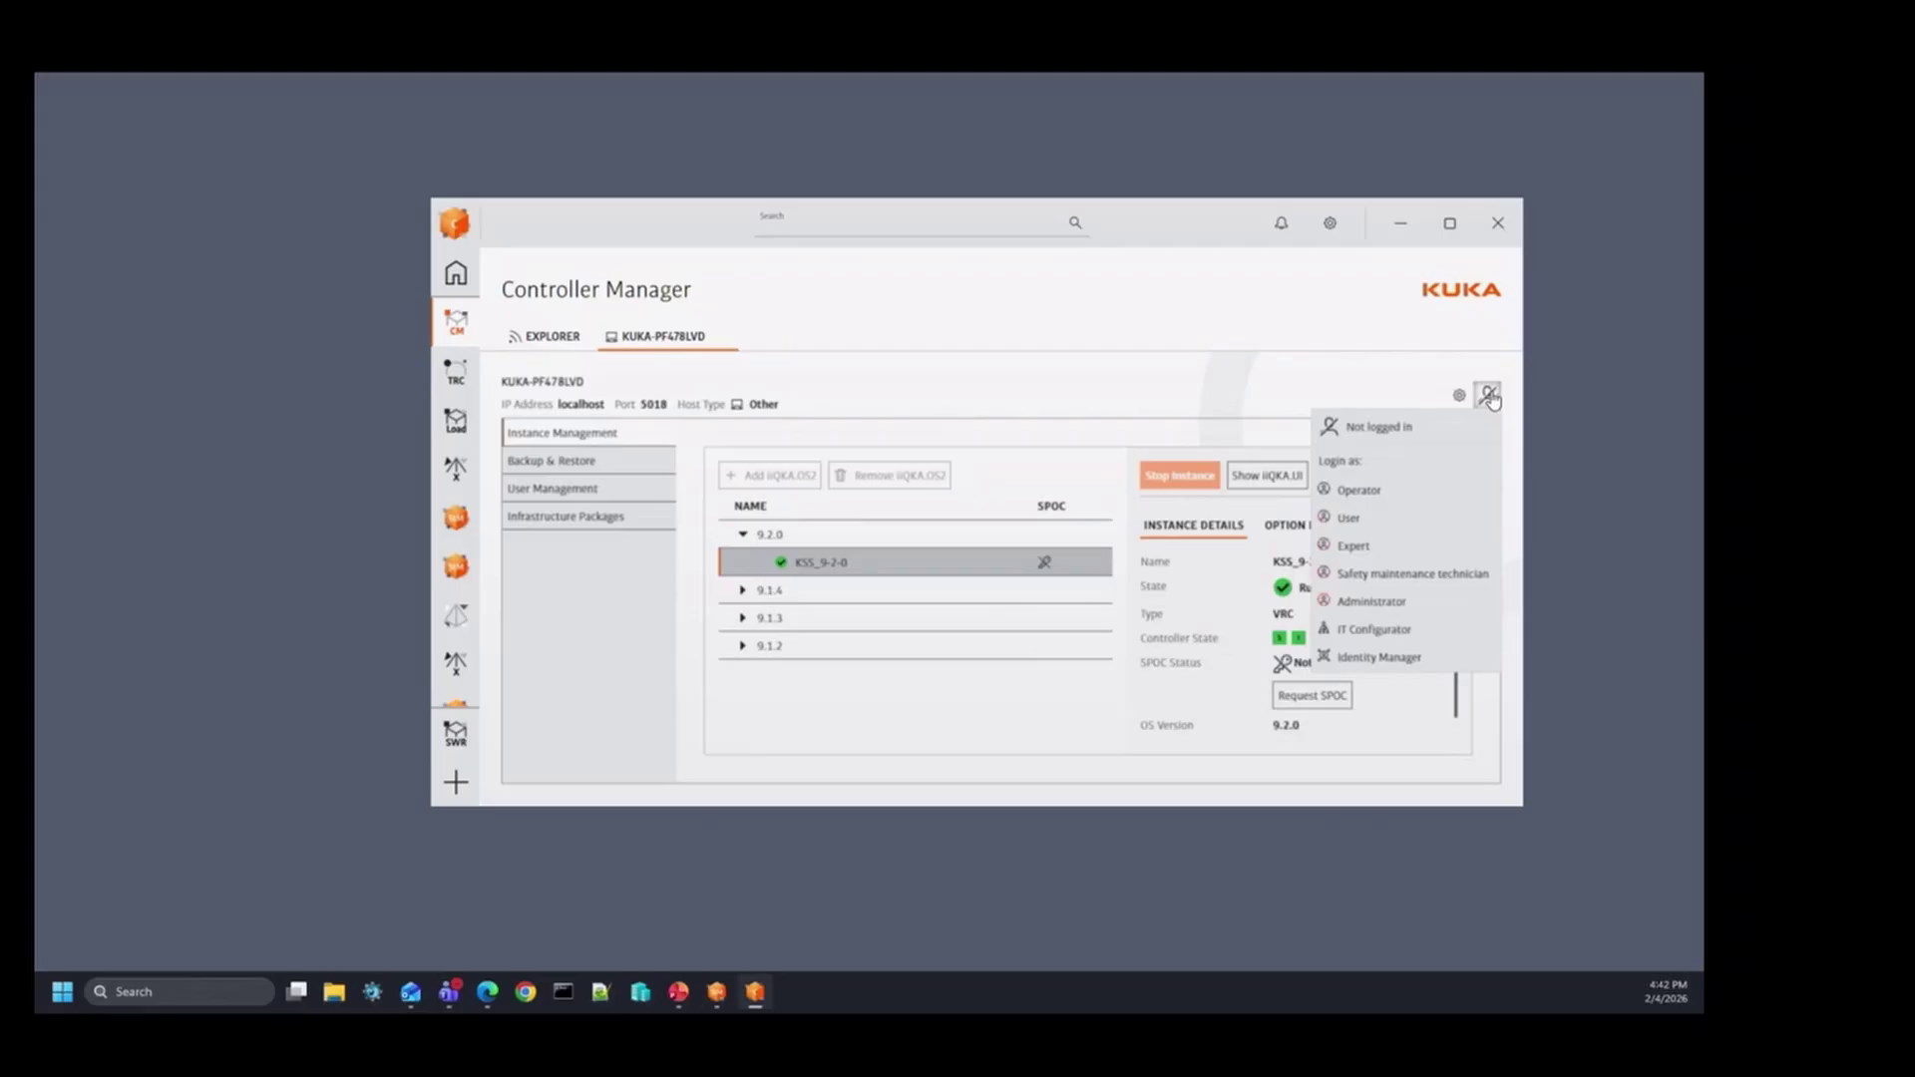
pyautogui.click(1402, 602)
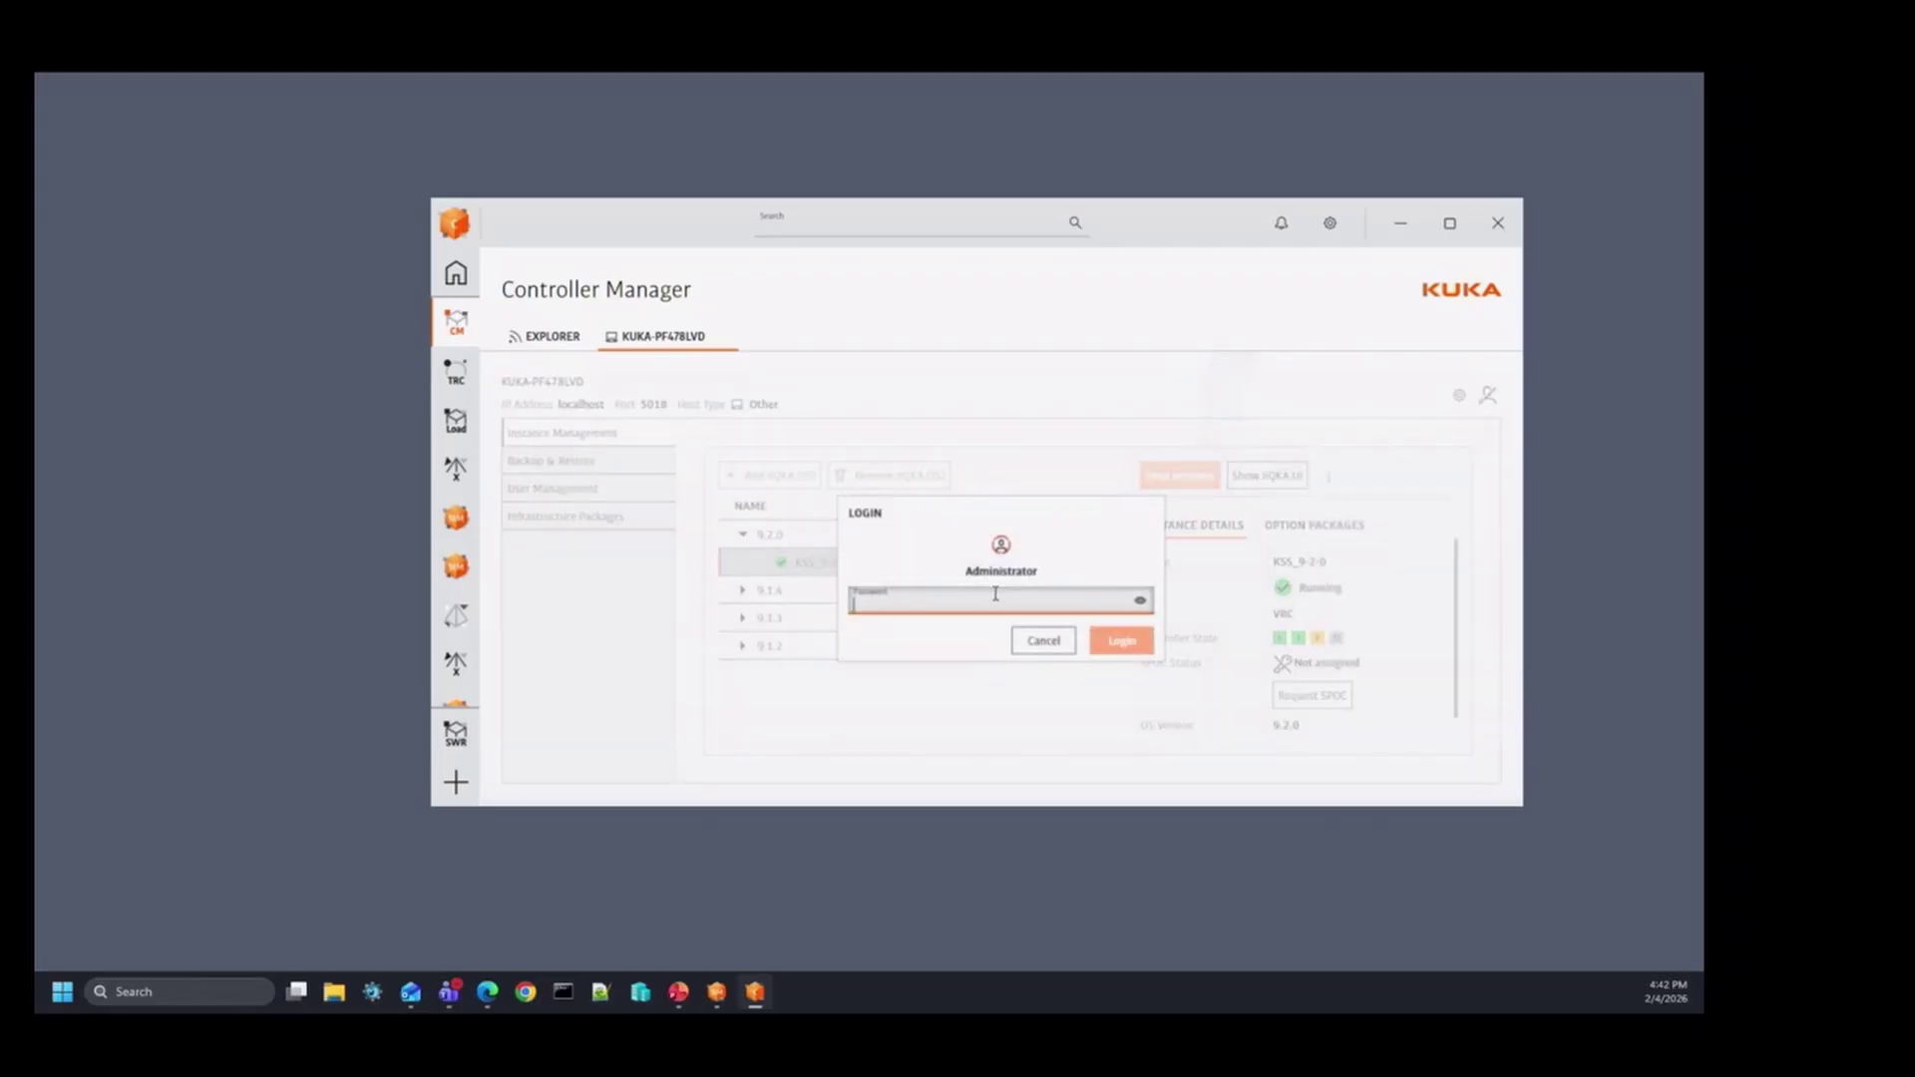
pyautogui.write('kuka')
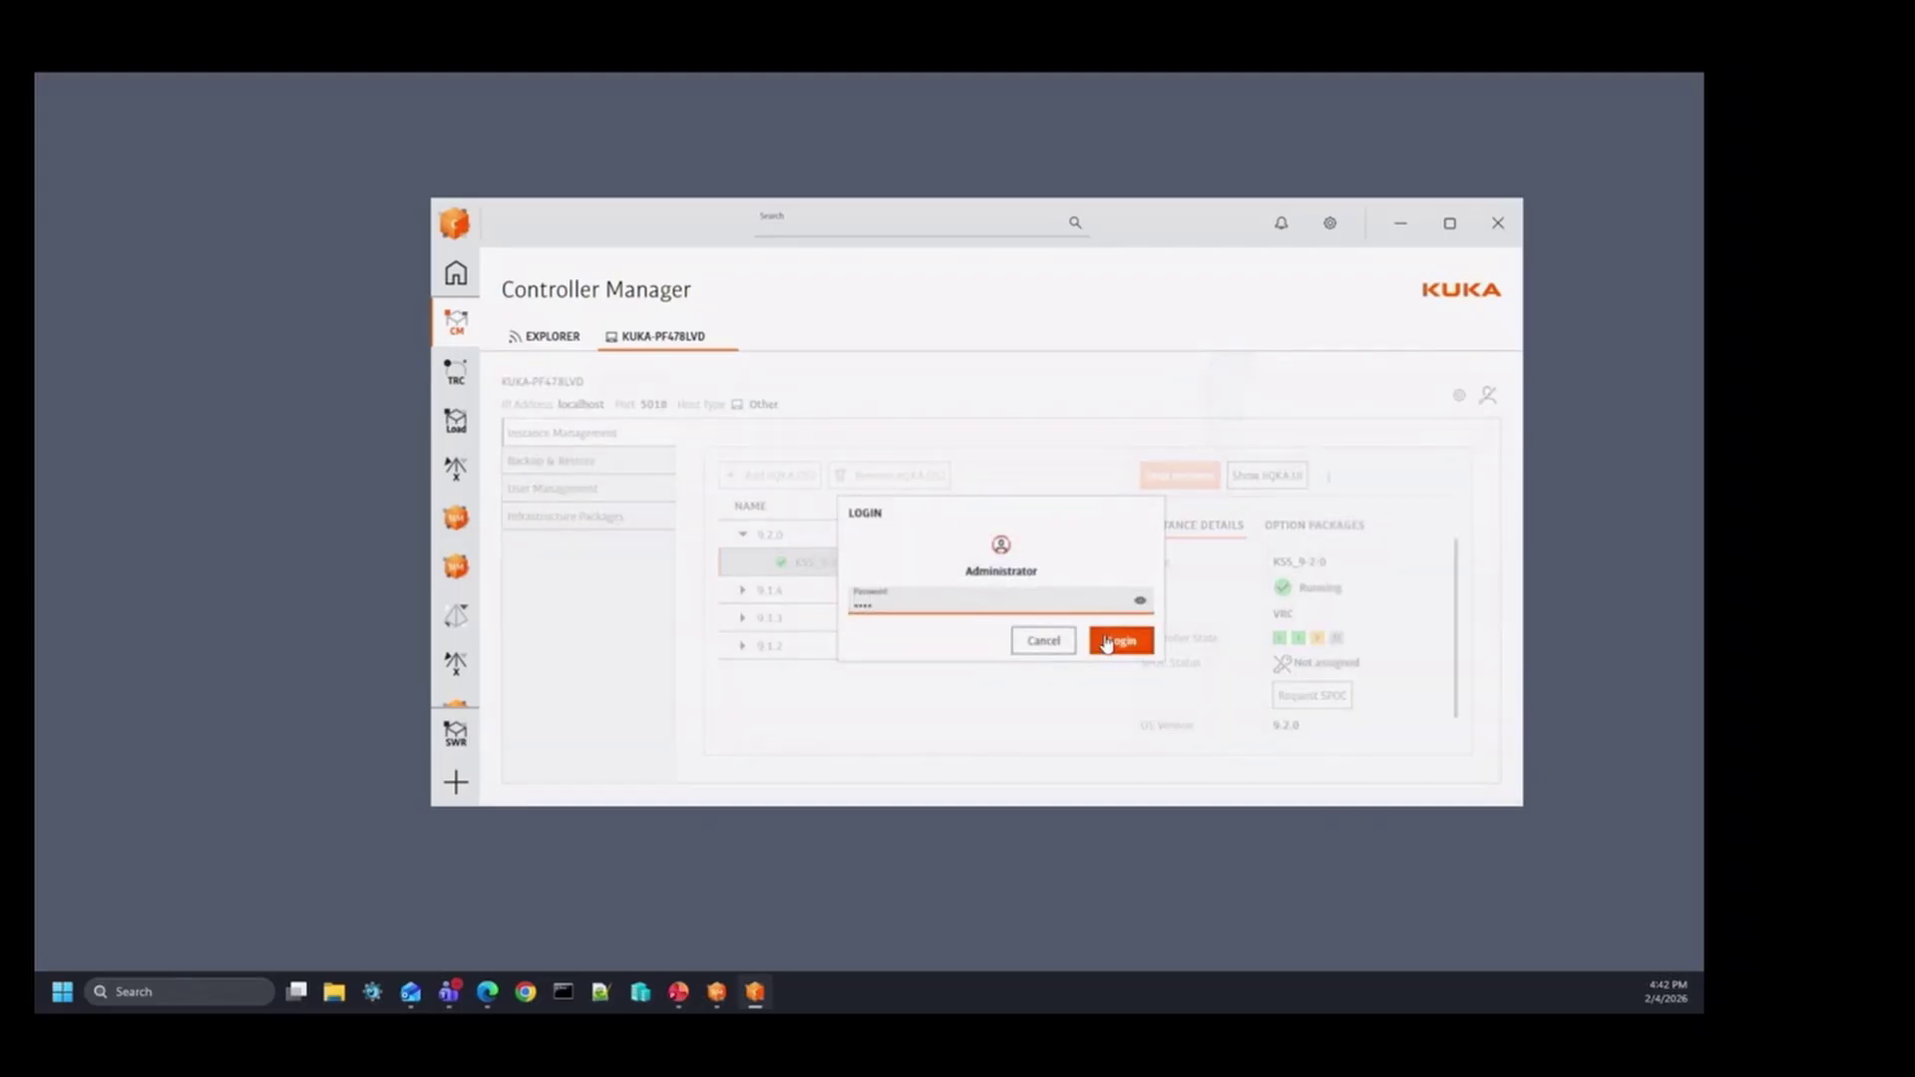
pyautogui.click(1122, 641)
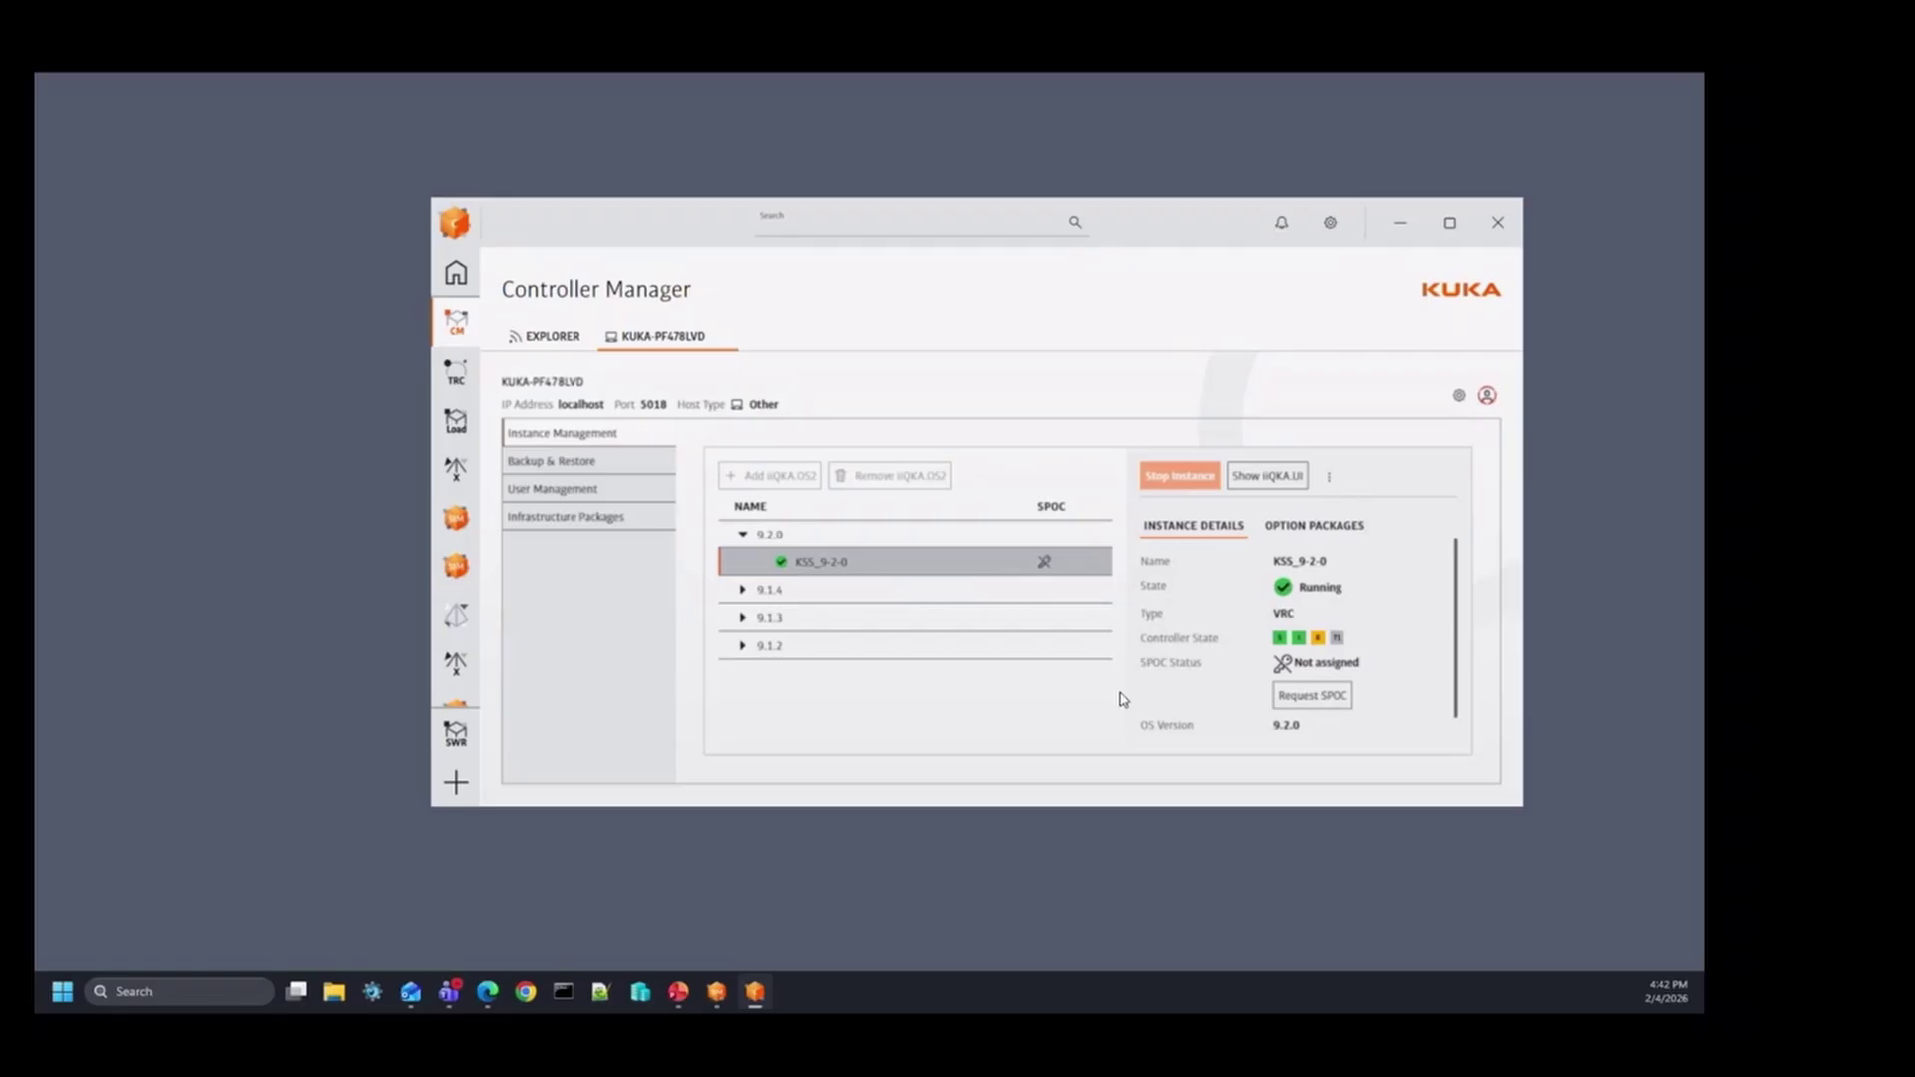
pyautogui.click(1328, 476)
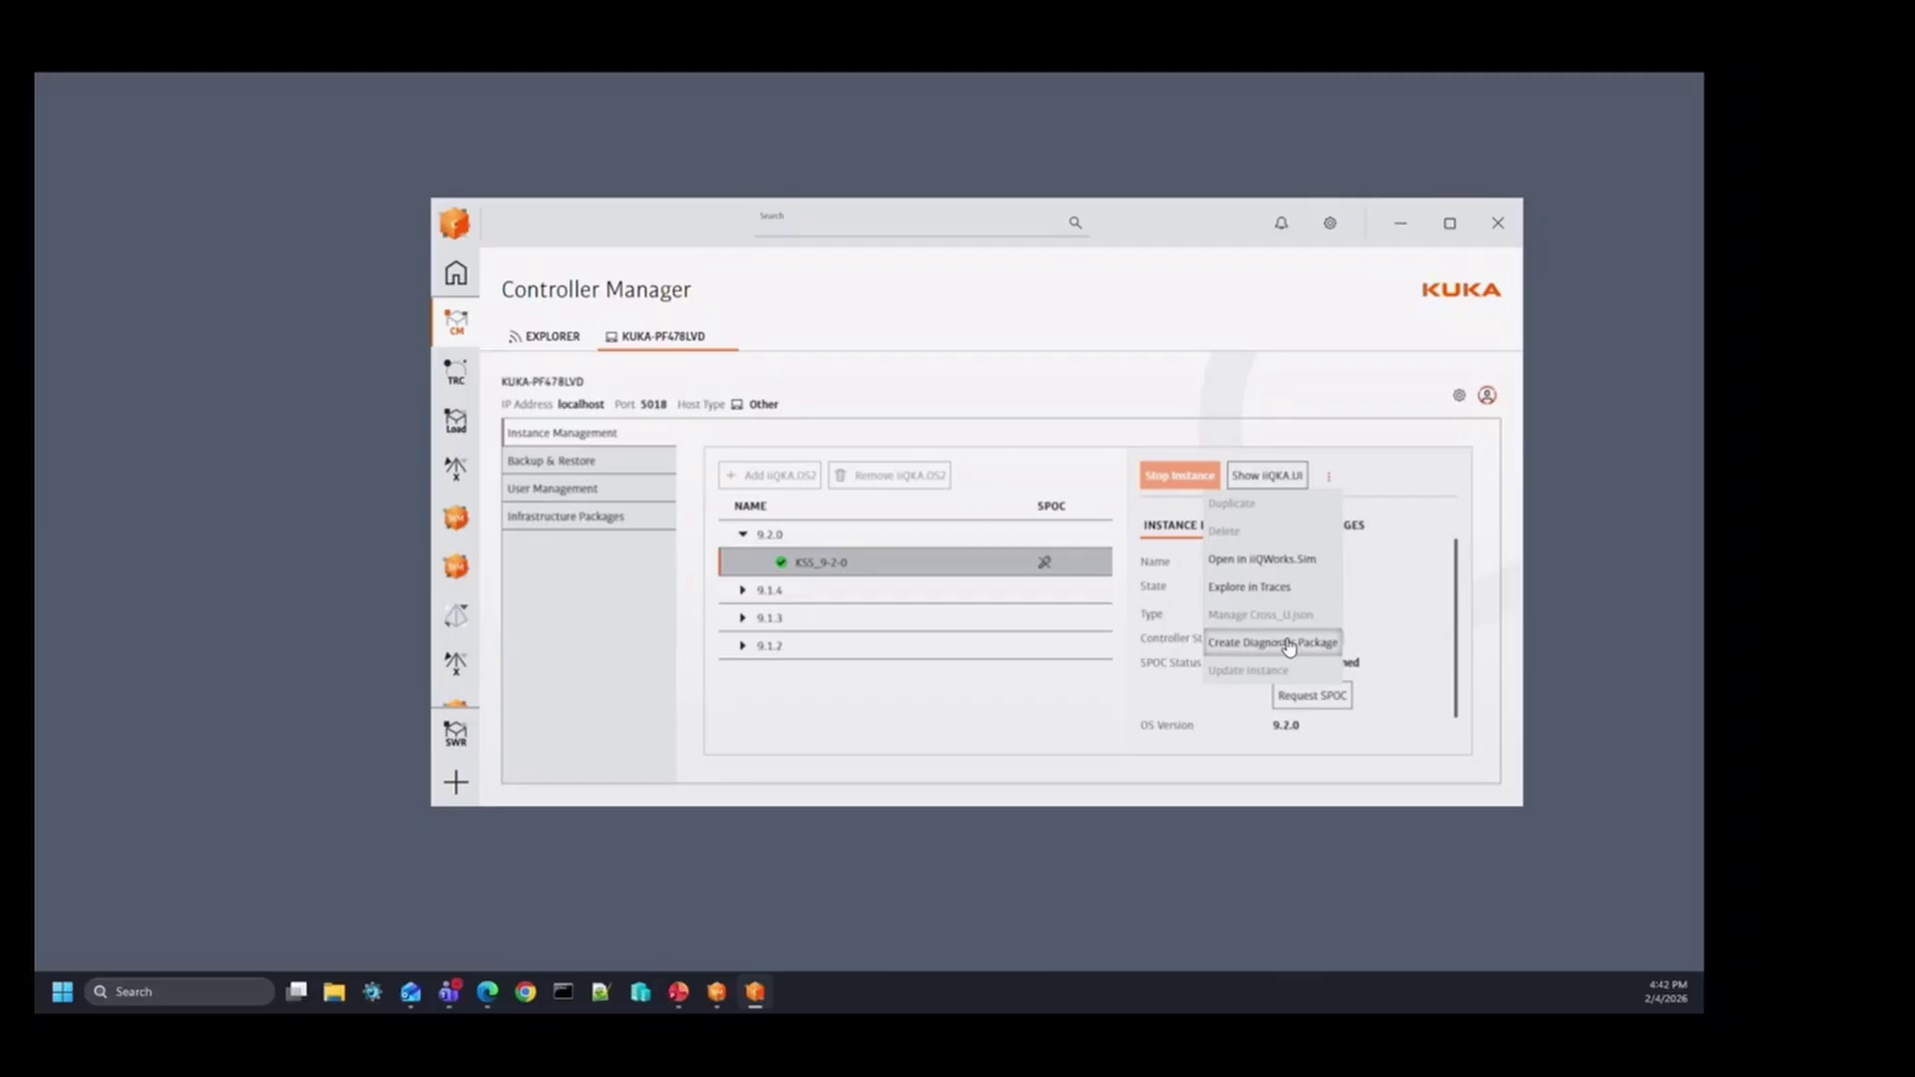
# Step: Choose Create Diagnostic Package from the KSS_9-2-0 instance actions
pyautogui.click(1287, 645)
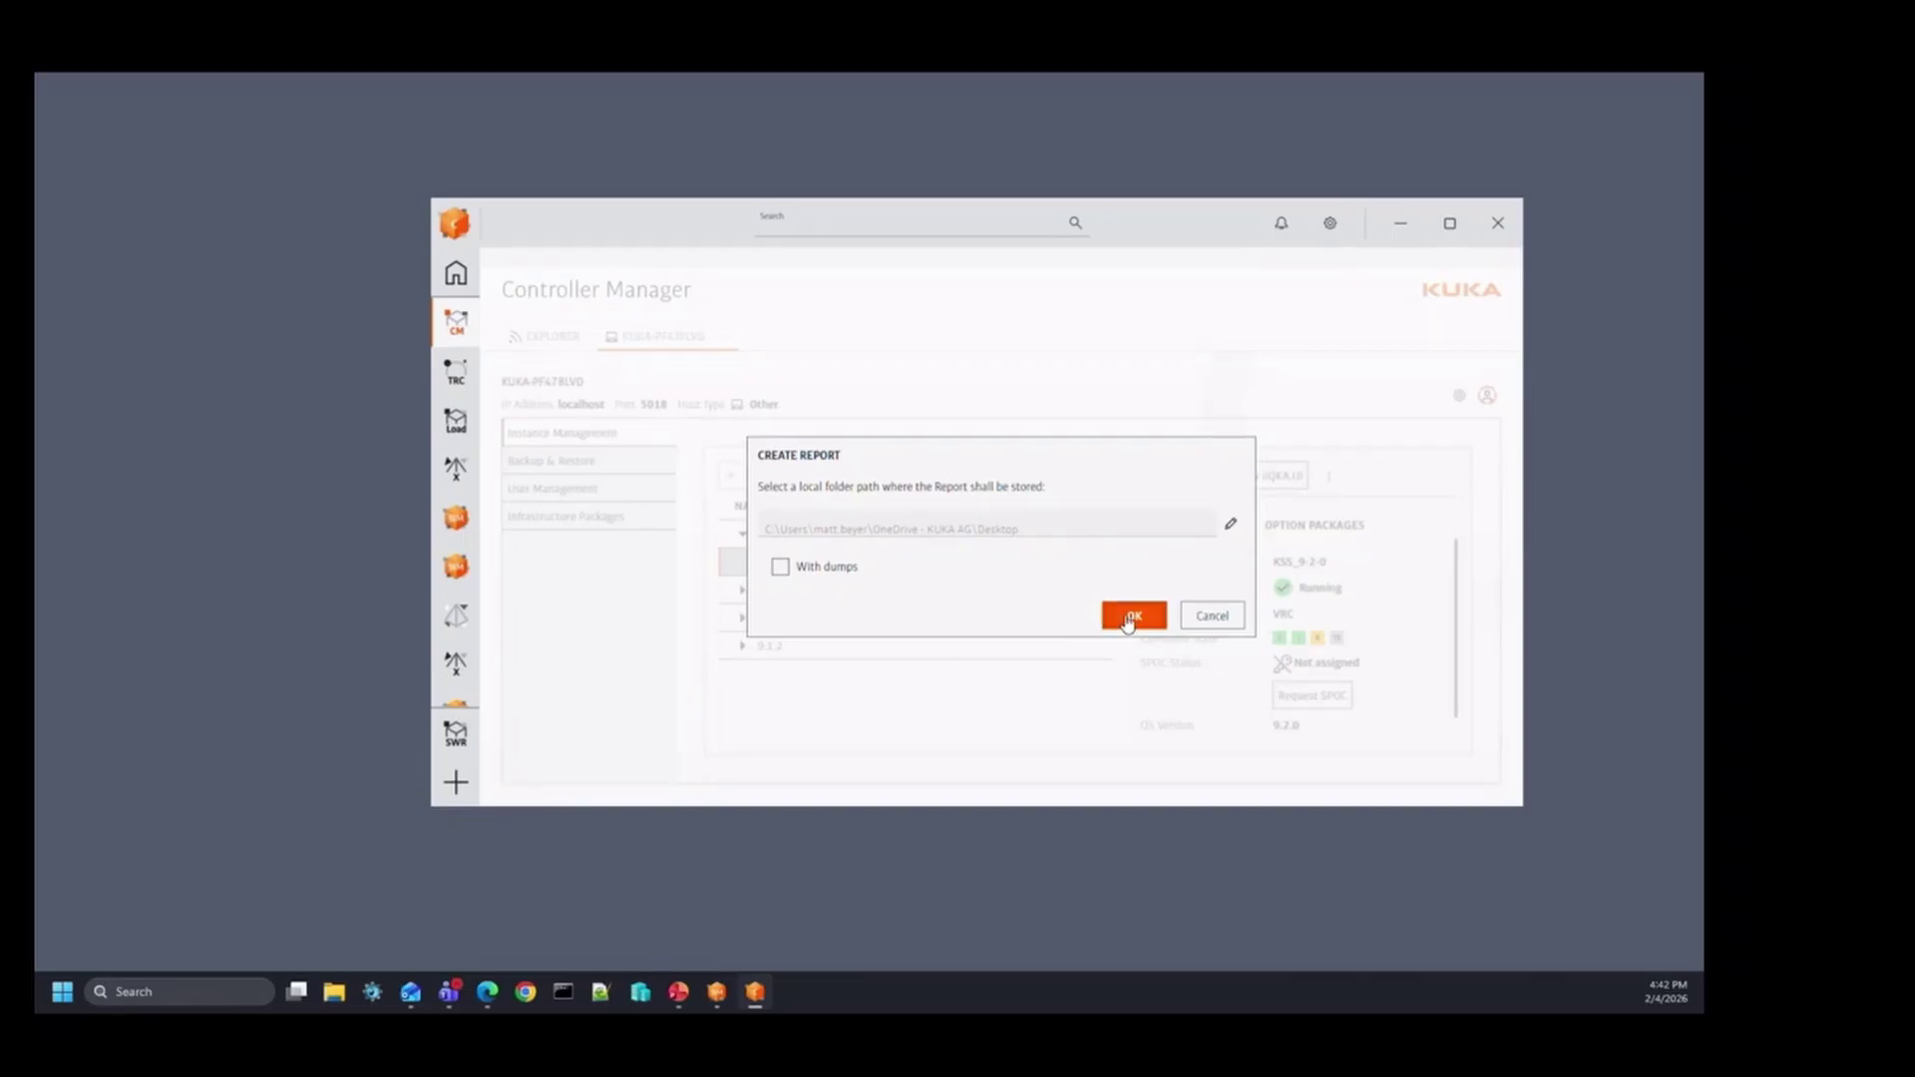
# Step: Create a Diag folder in iiQWorks_Integrator_Training_Files and set it as the report destination
pyautogui.click(1223, 528)
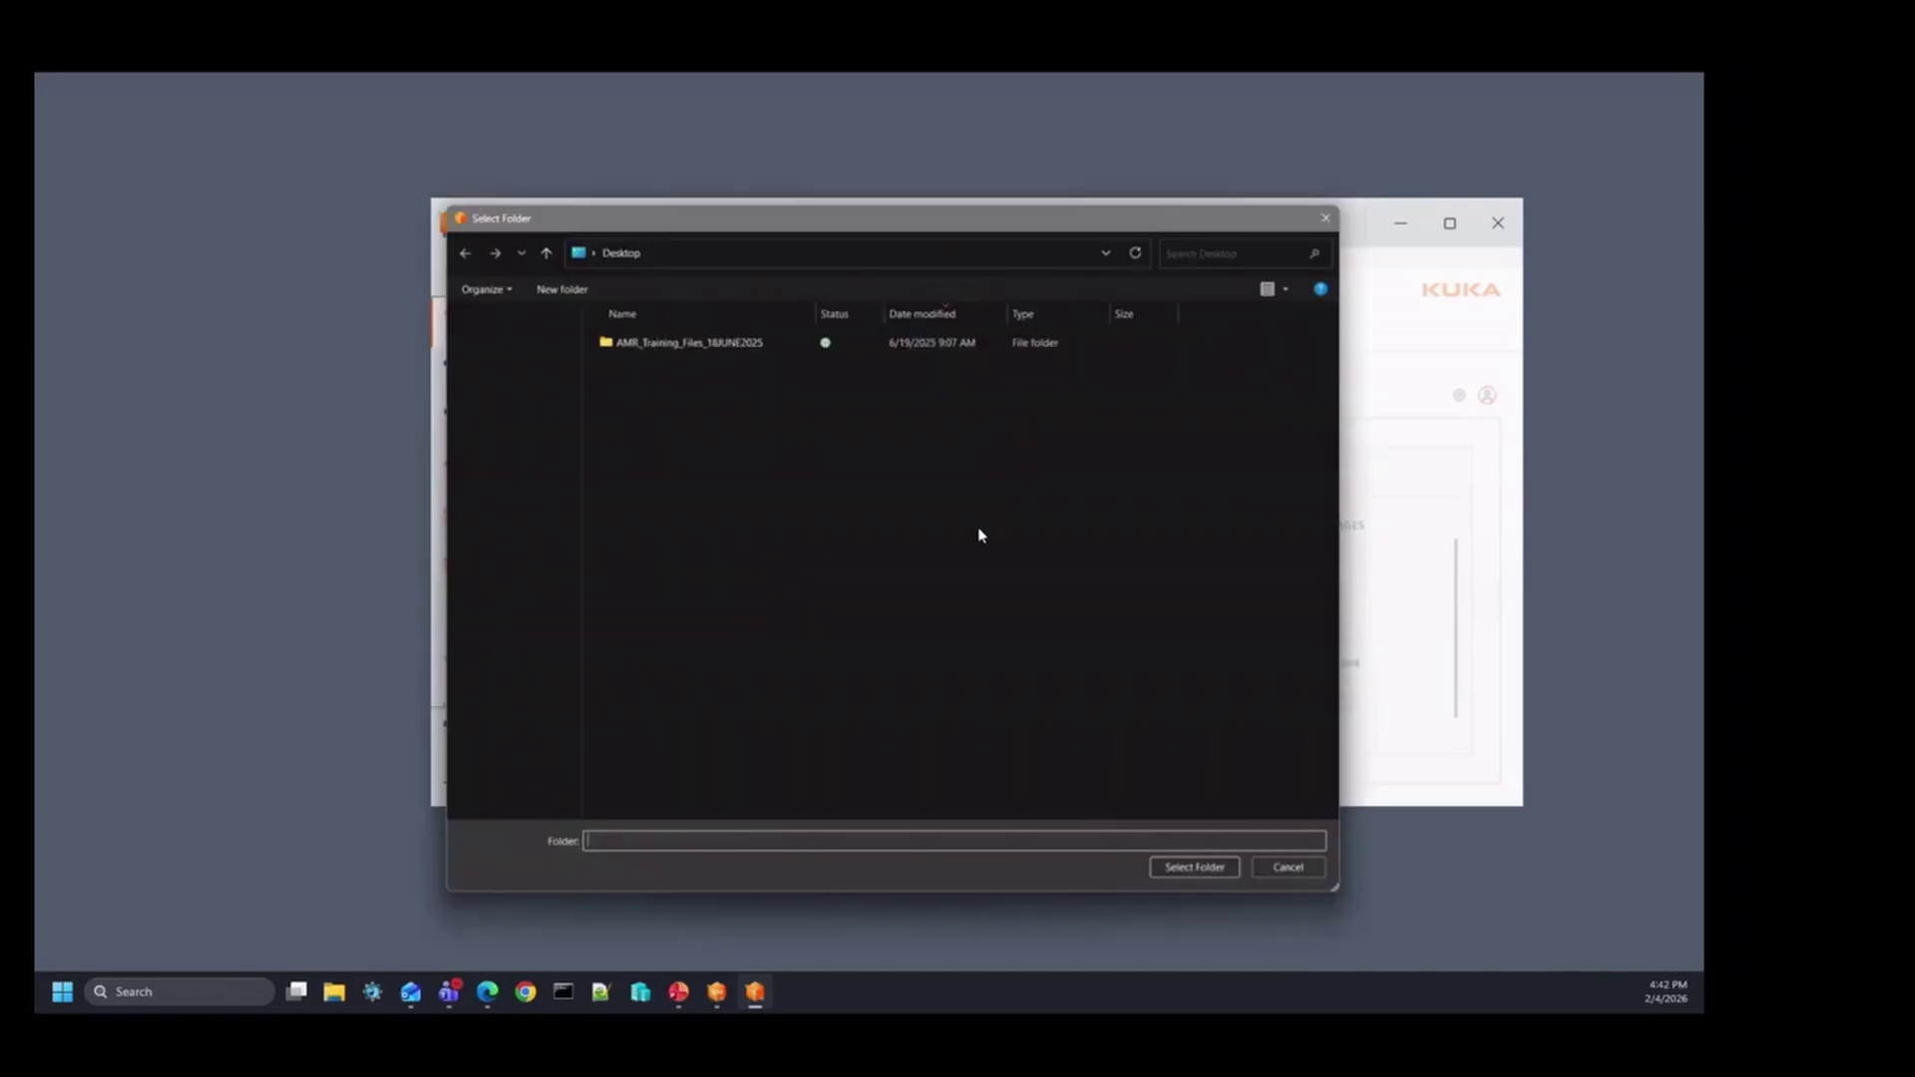
pyautogui.doubleClick(684, 339)
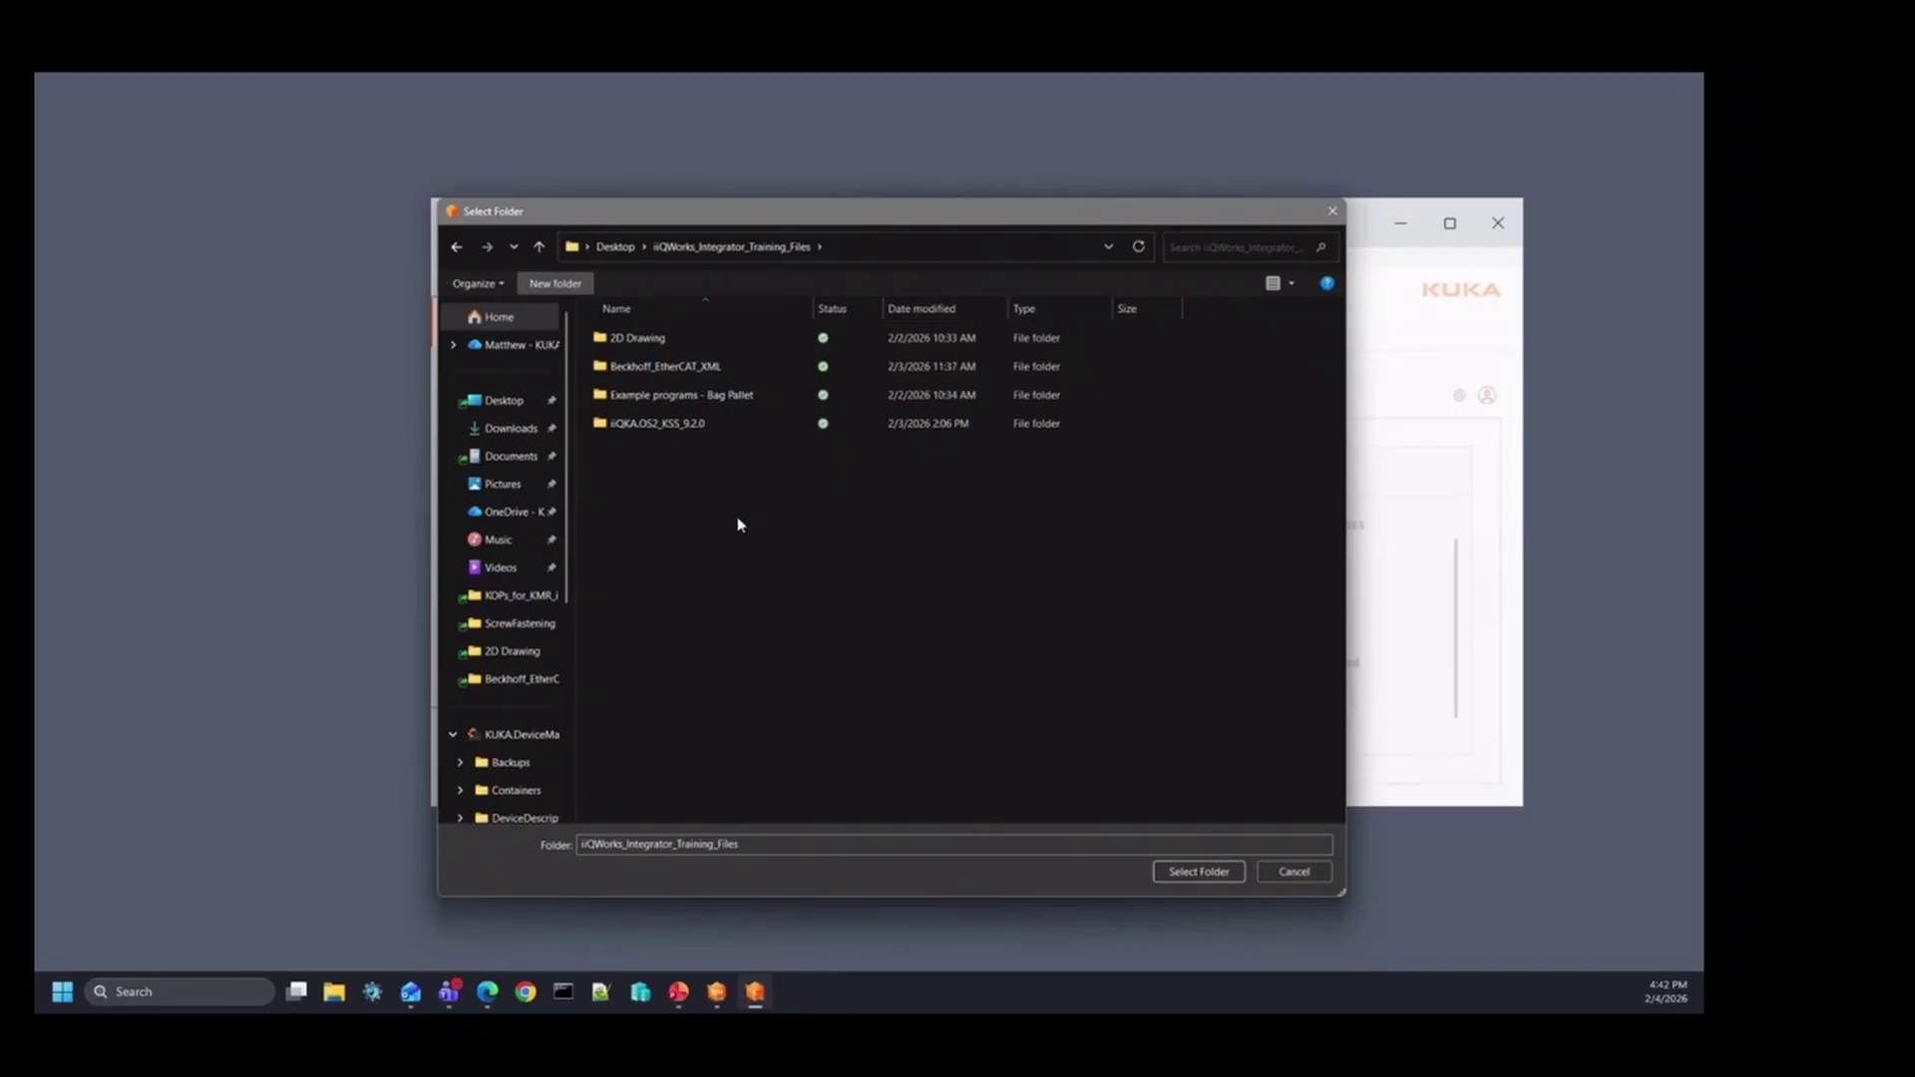
pyautogui.write('Diag')
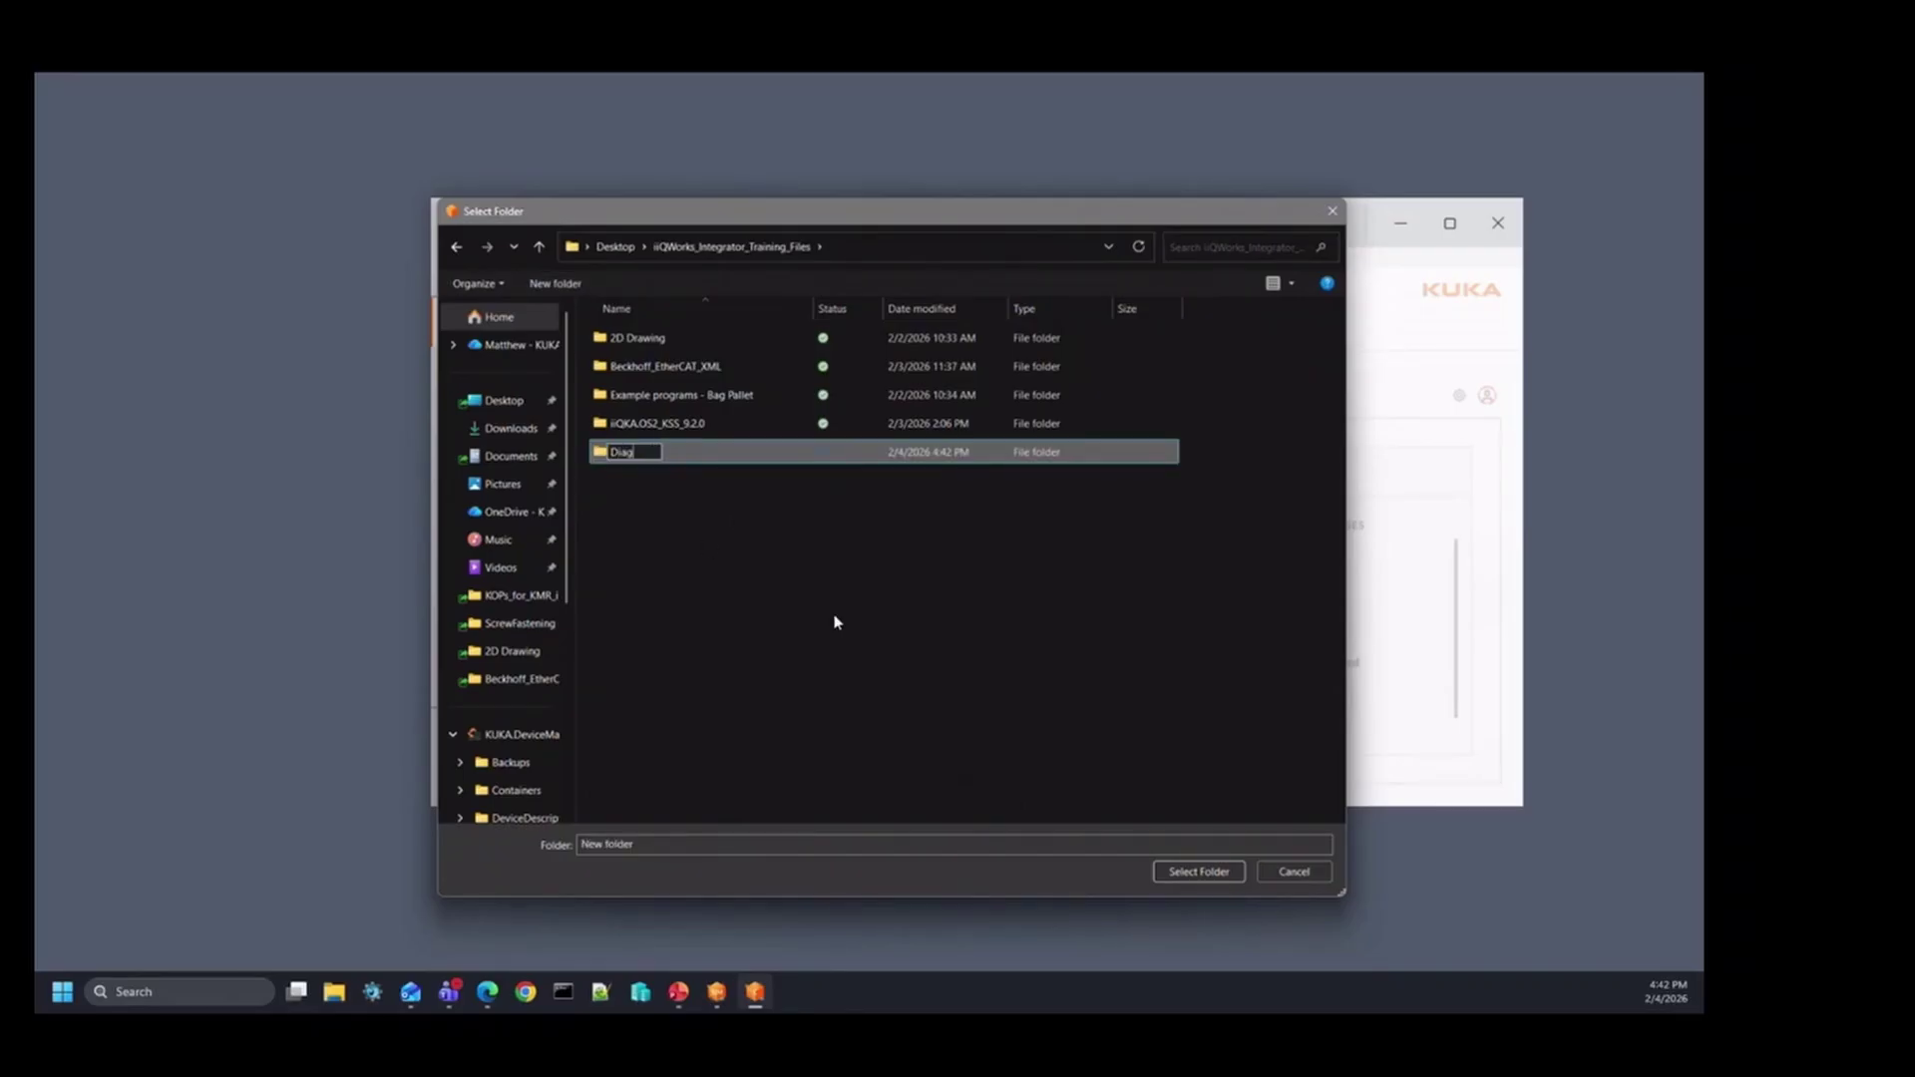
pyautogui.press('Return')
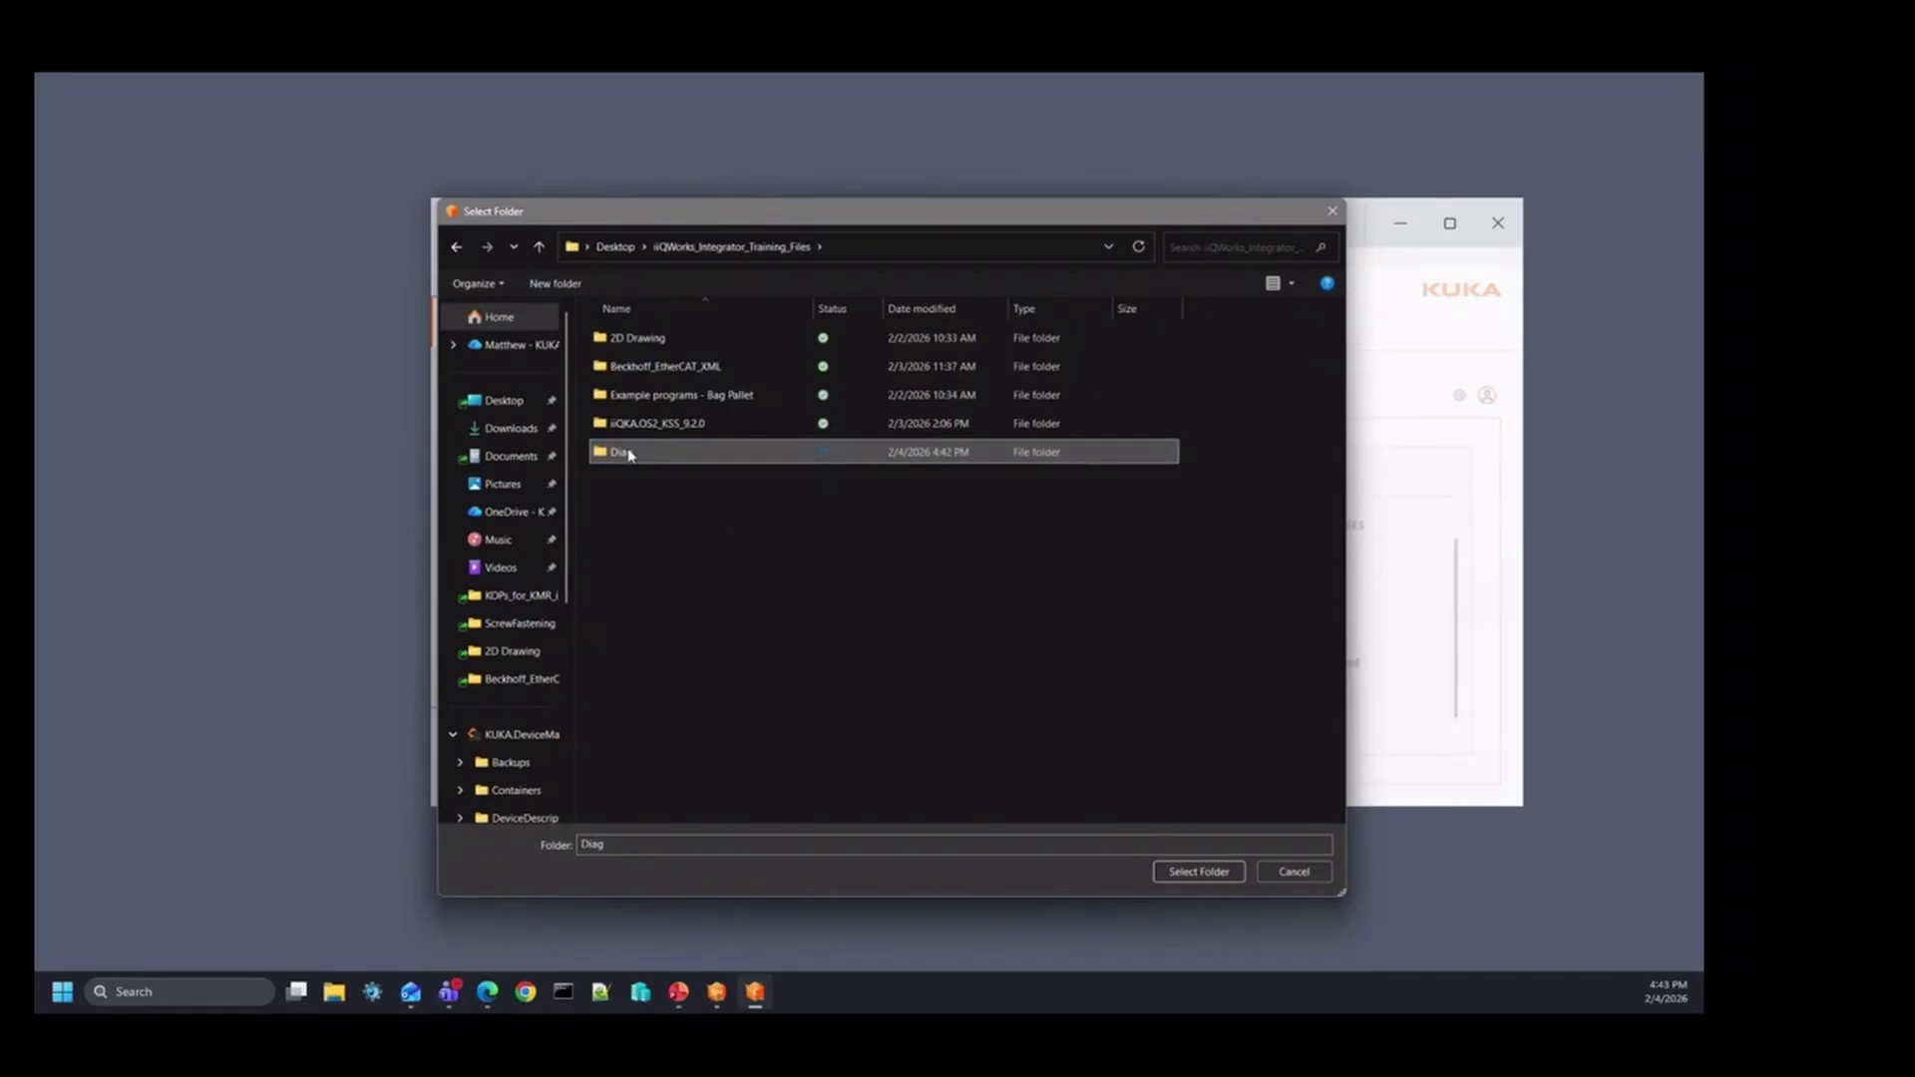
pyautogui.doubleClick(628, 454)
pyautogui.click(1199, 871)
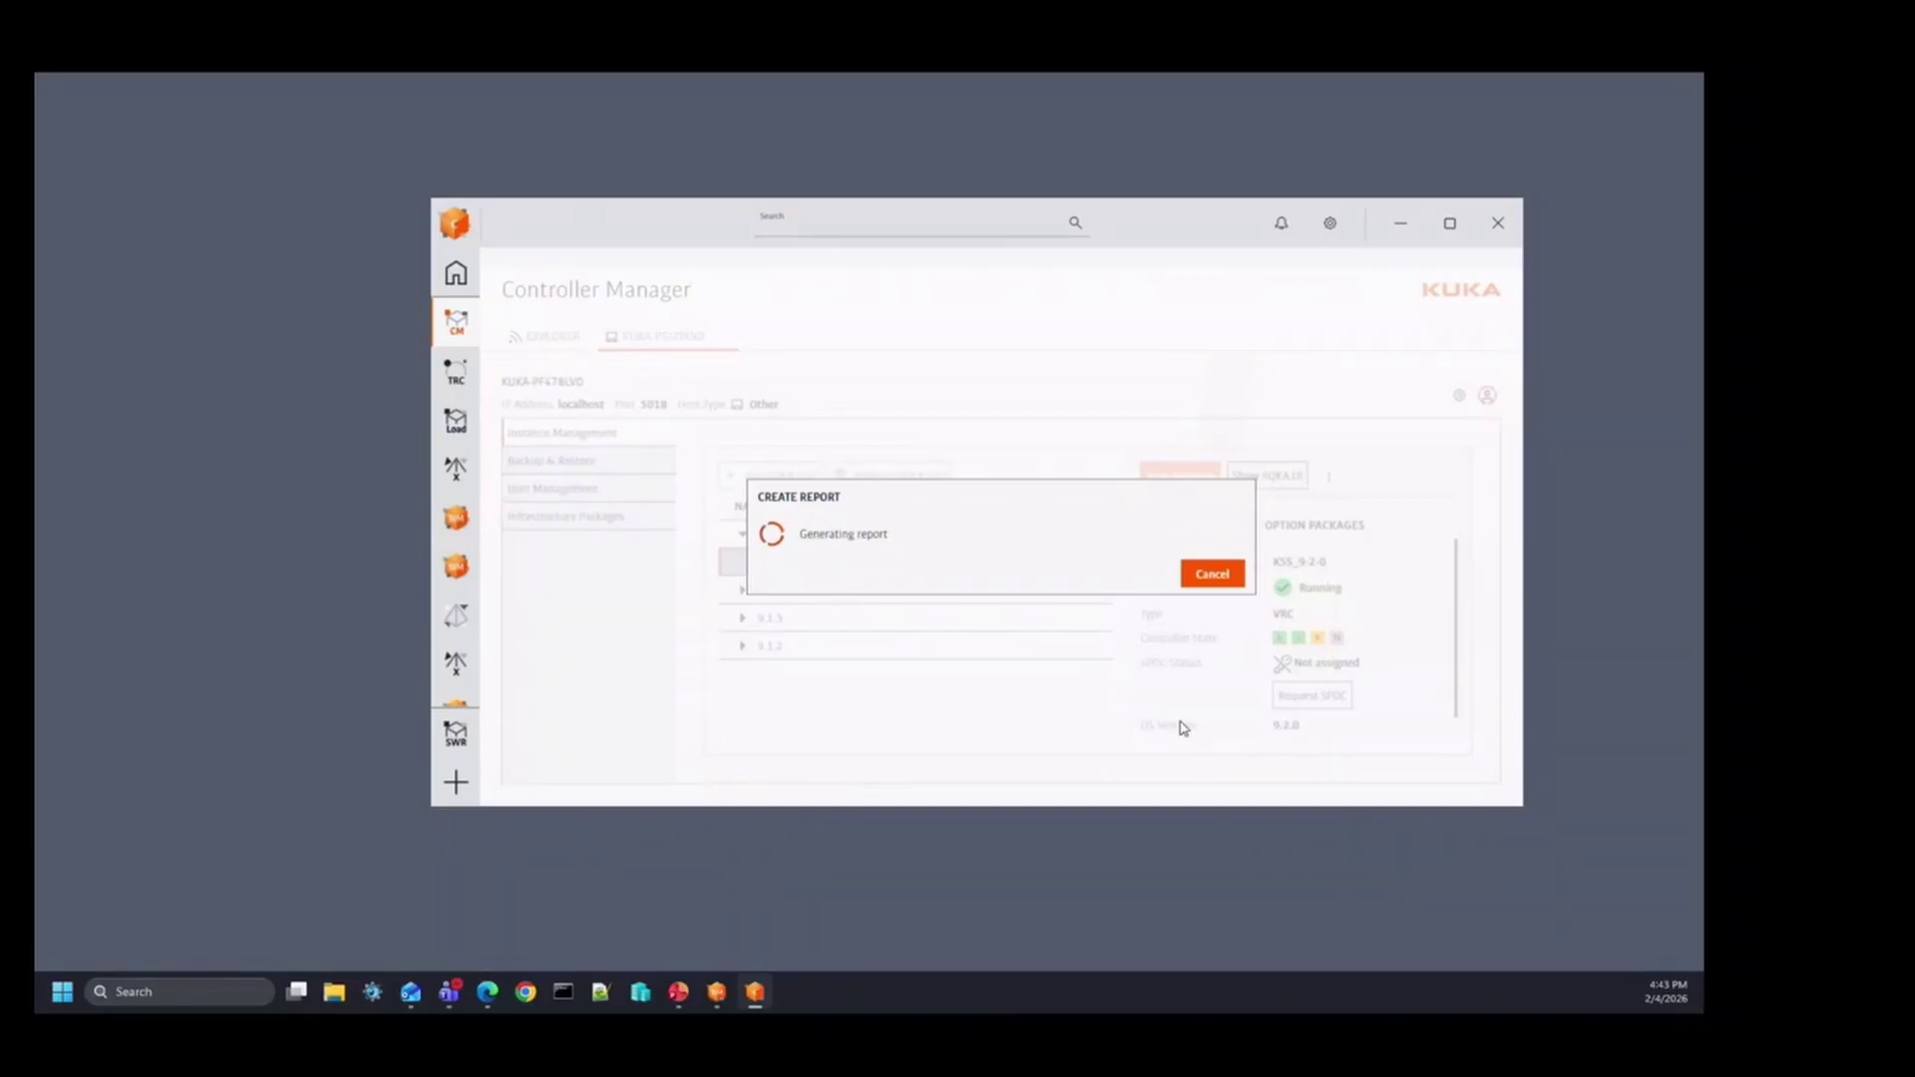
pyautogui.moveTo(487, 991)
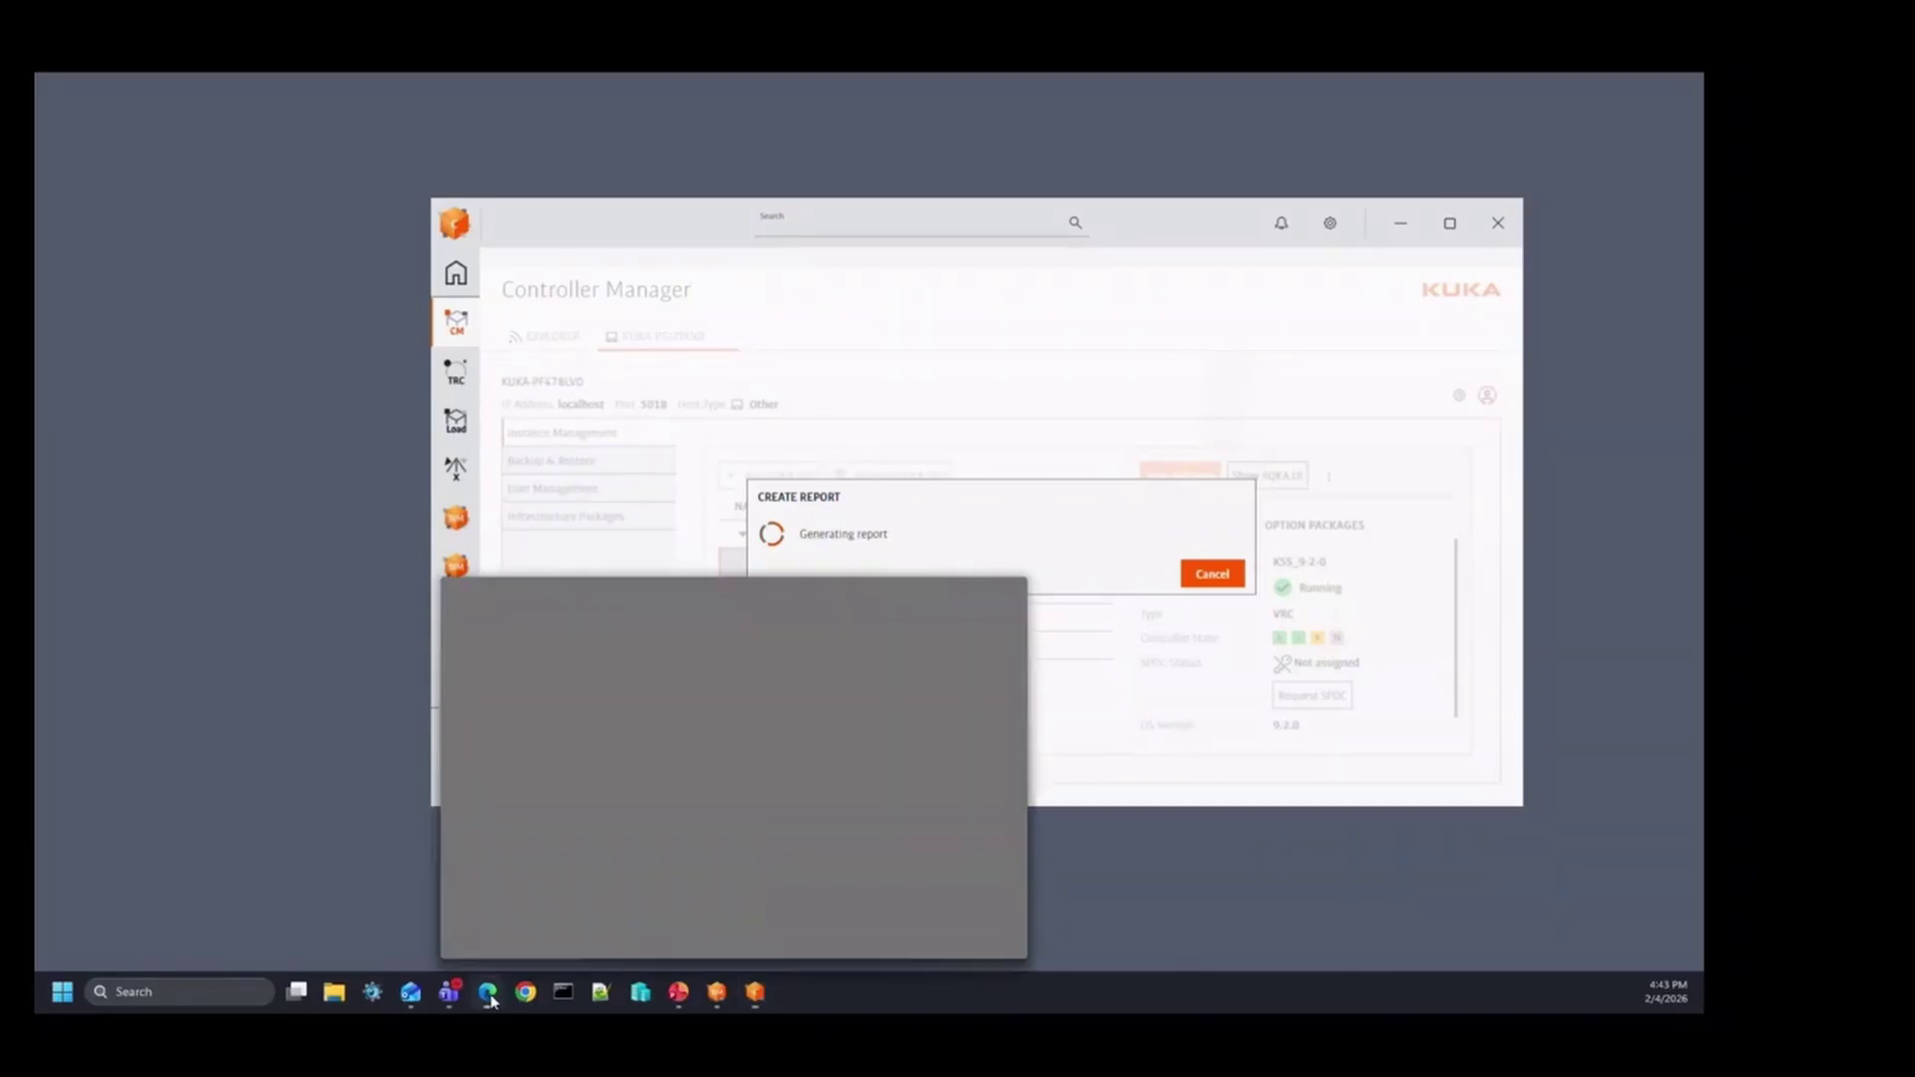
pyautogui.click(1010, 830)
# Step: Maximize the iiQKA window and go to Maintenance & Support > Diagnostic Package
pyautogui.click(1571, 167)
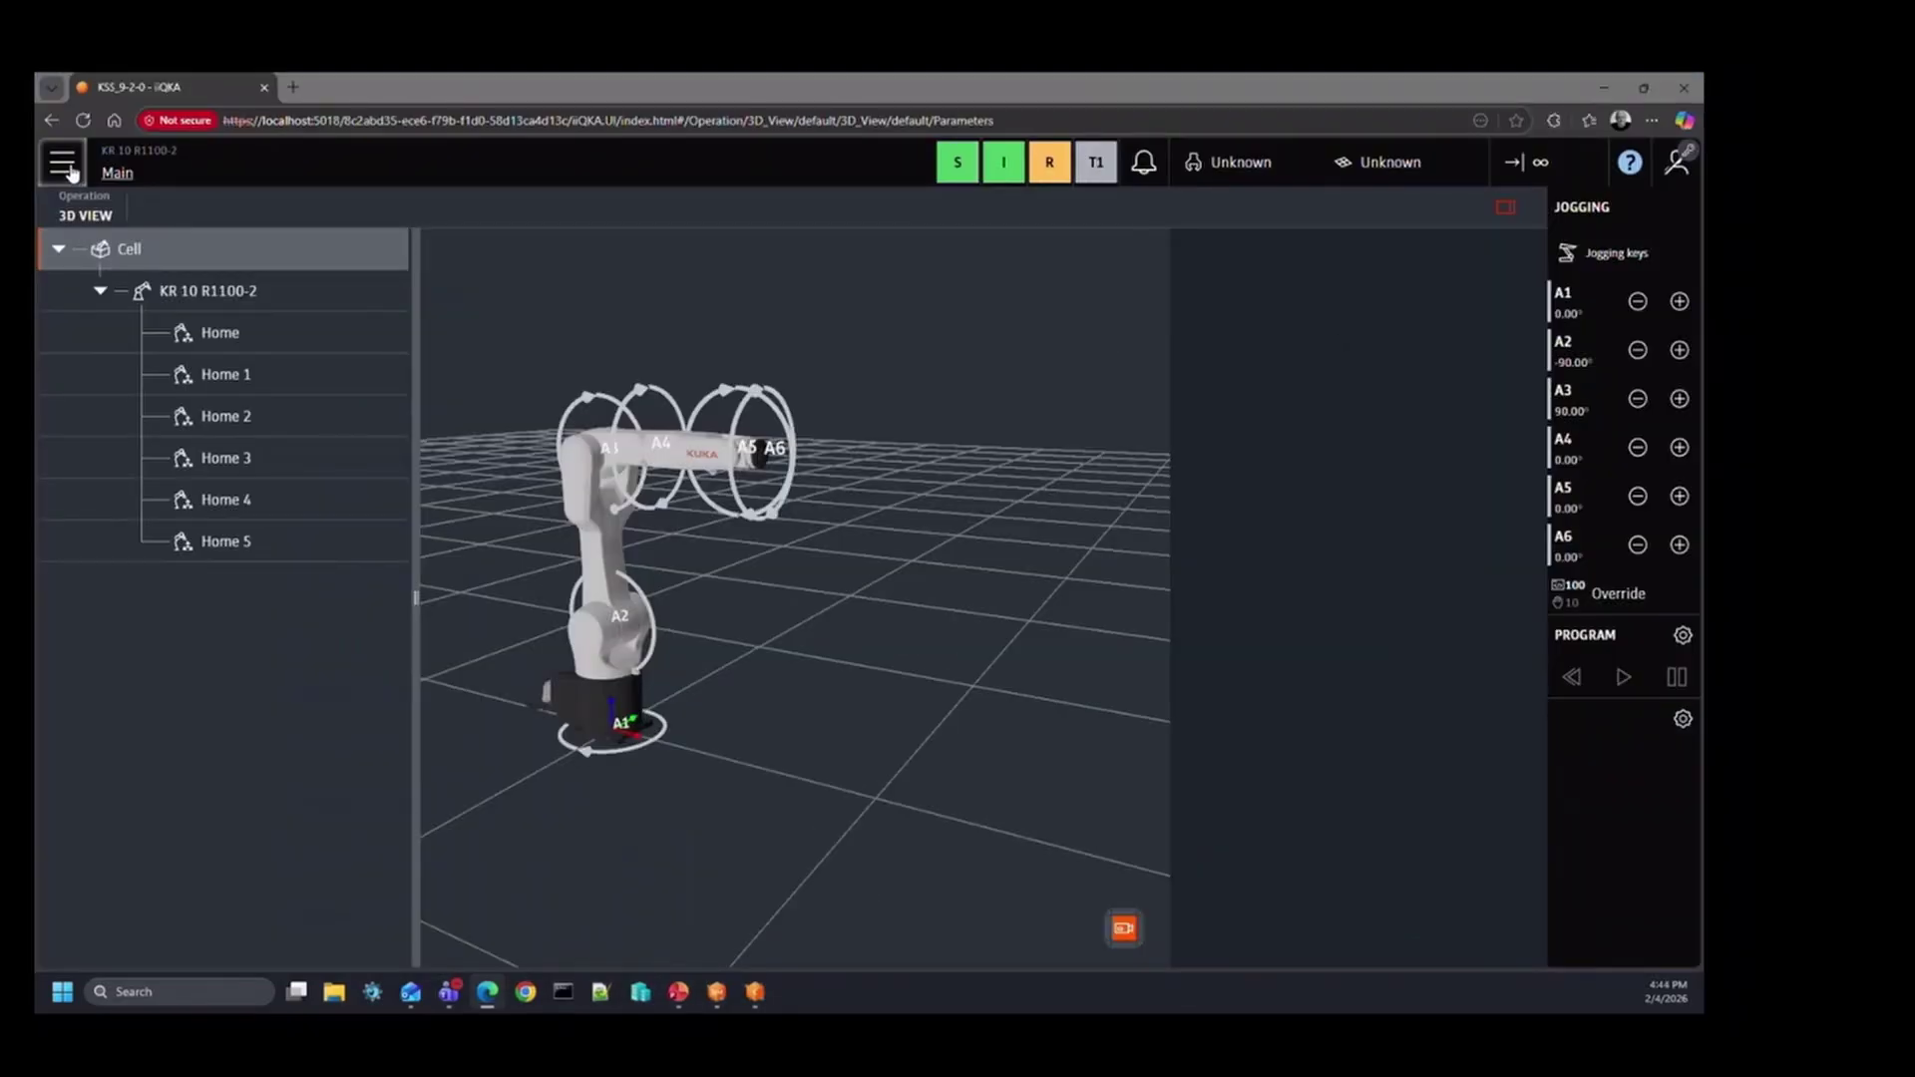
pyautogui.click(64, 166)
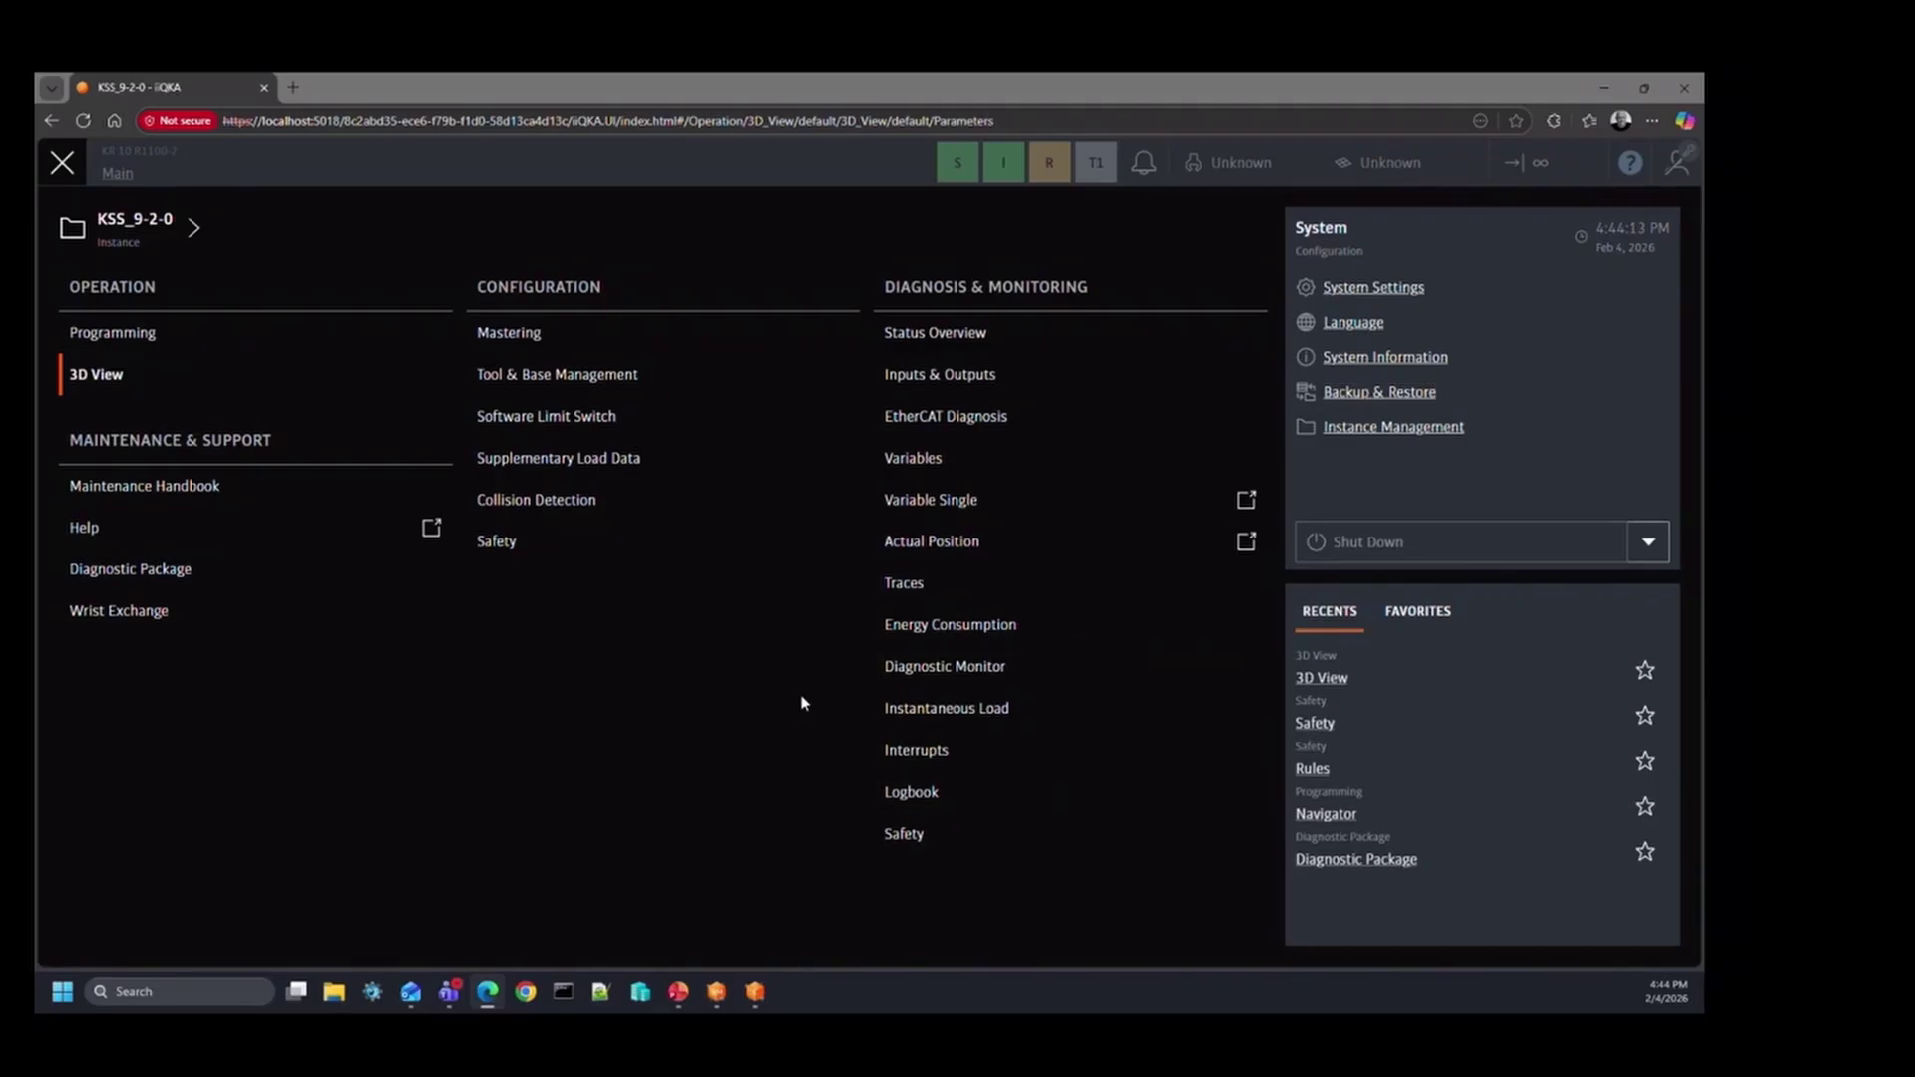
pyautogui.click(183, 572)
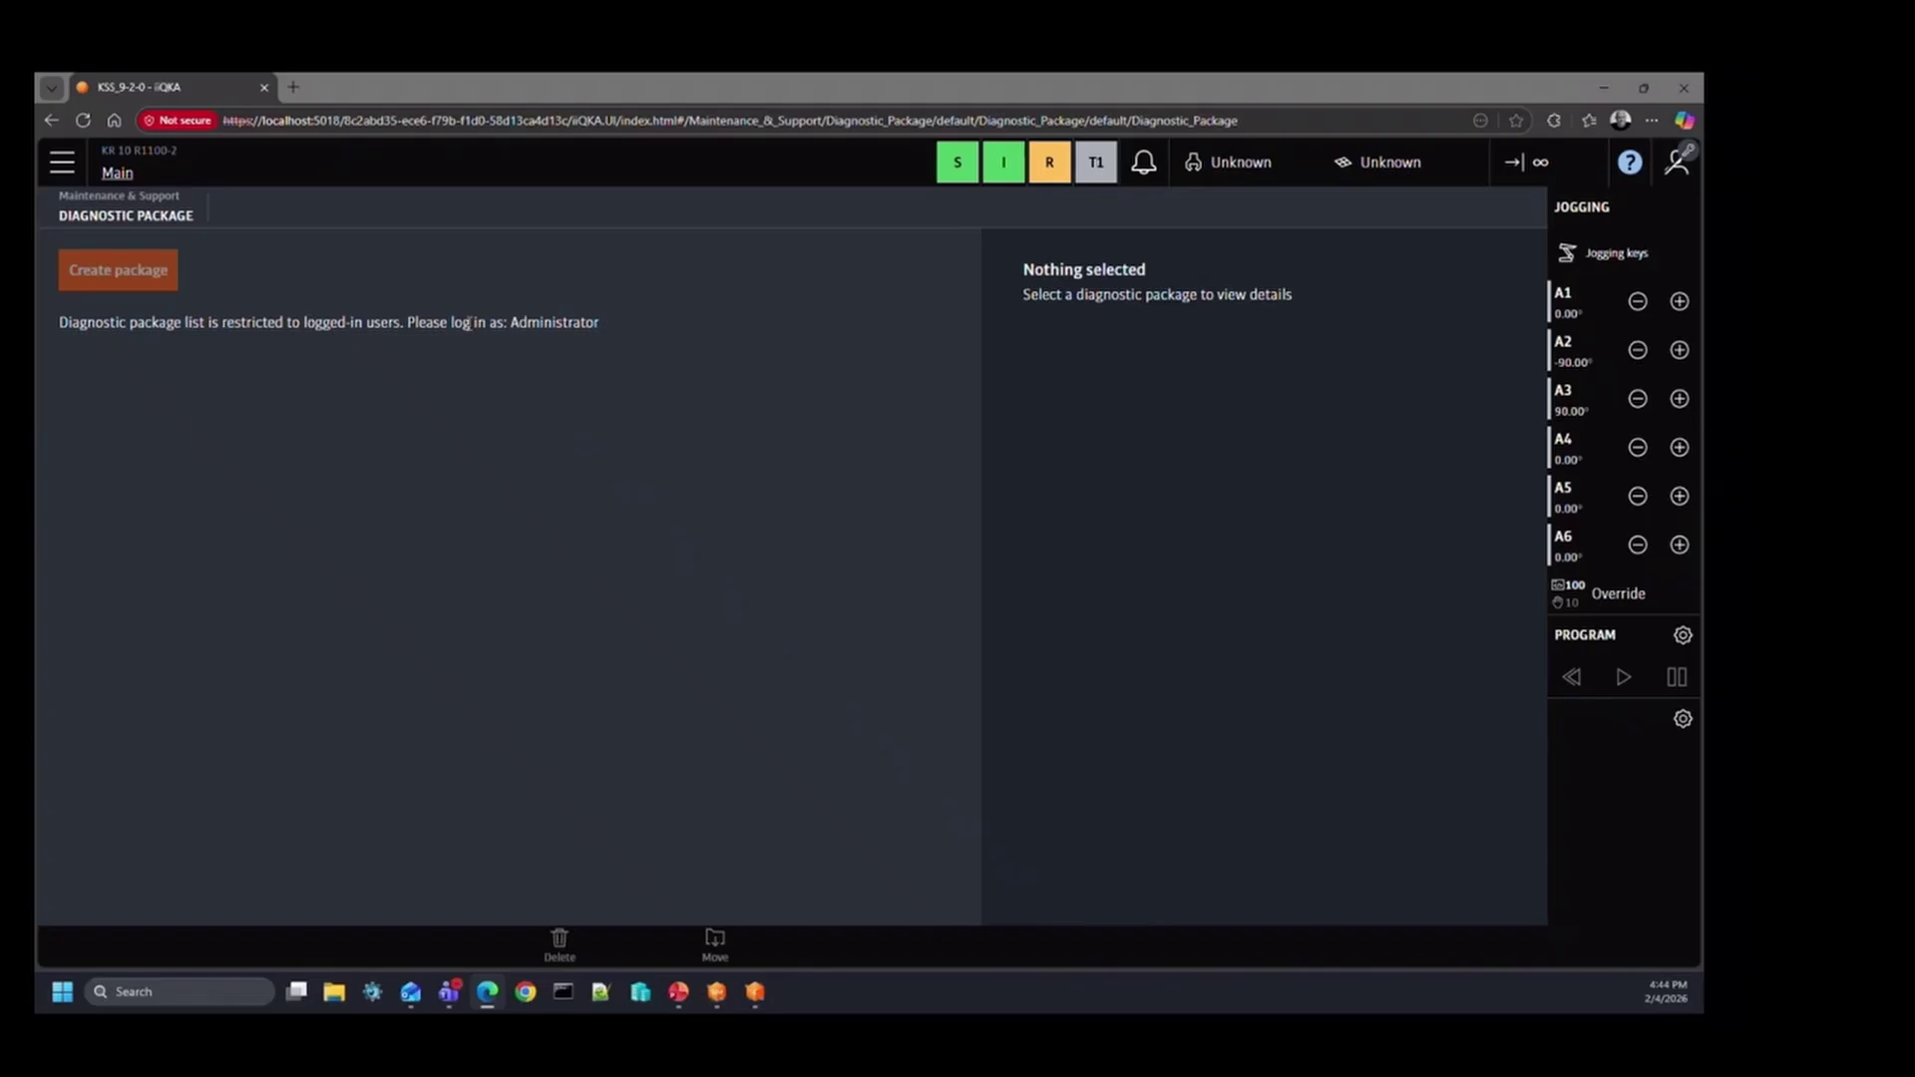
# Step: Log in to iiQKA as Administrator using the account password
pyautogui.click(1679, 167)
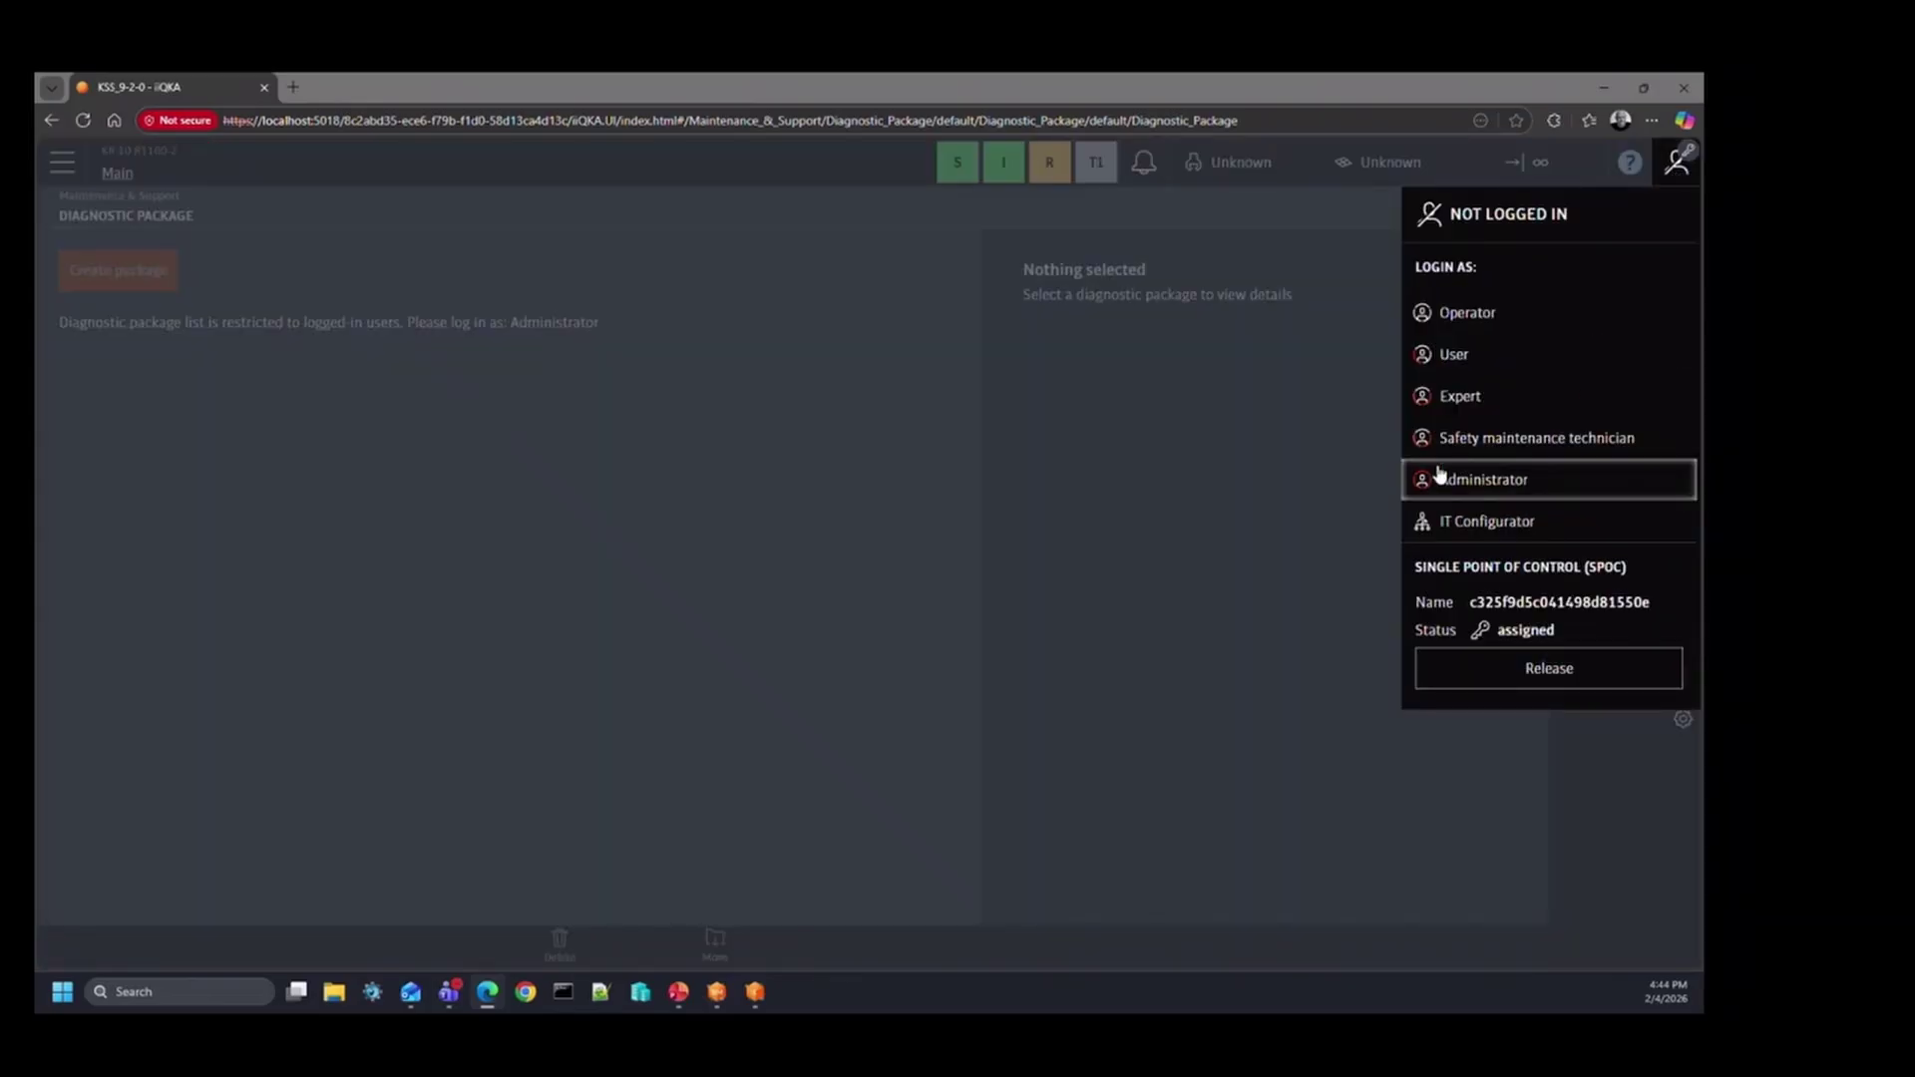
pyautogui.click(1440, 479)
pyautogui.write('kuka')
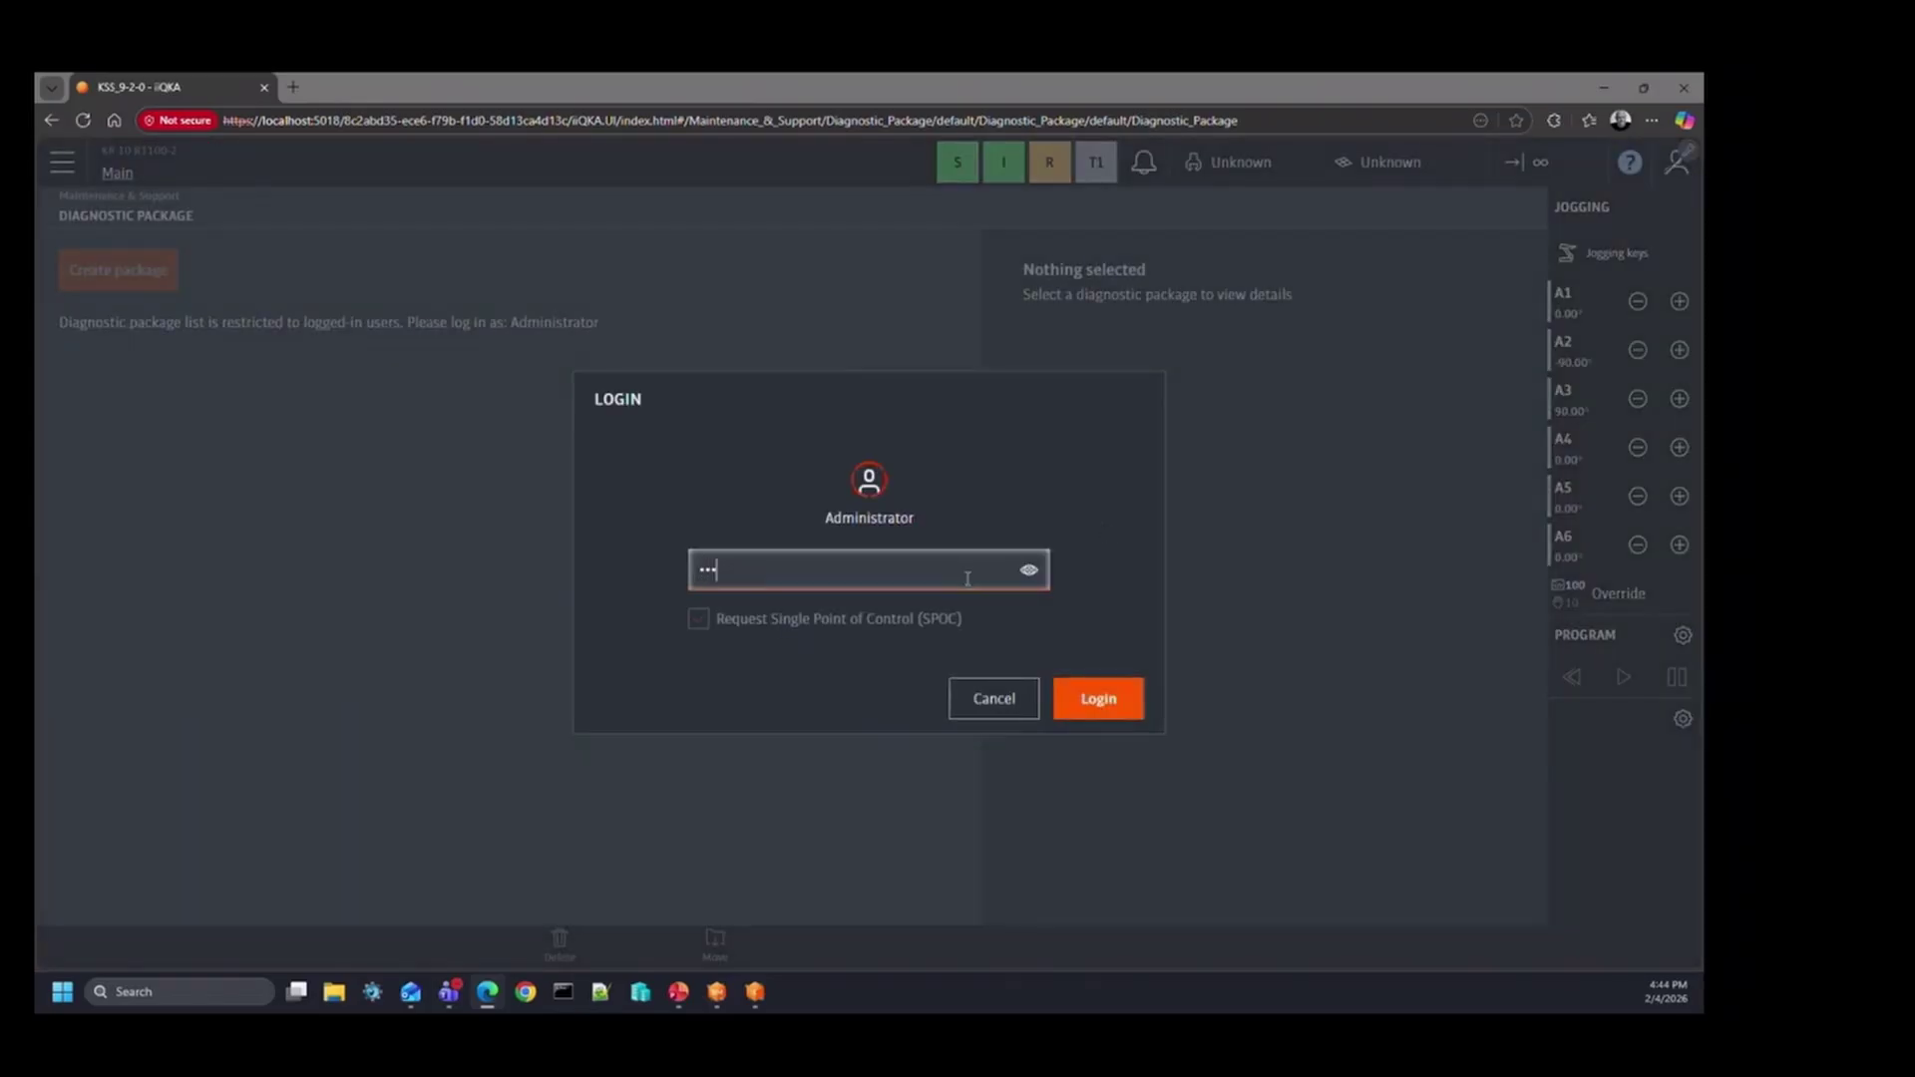
pyautogui.click(1101, 701)
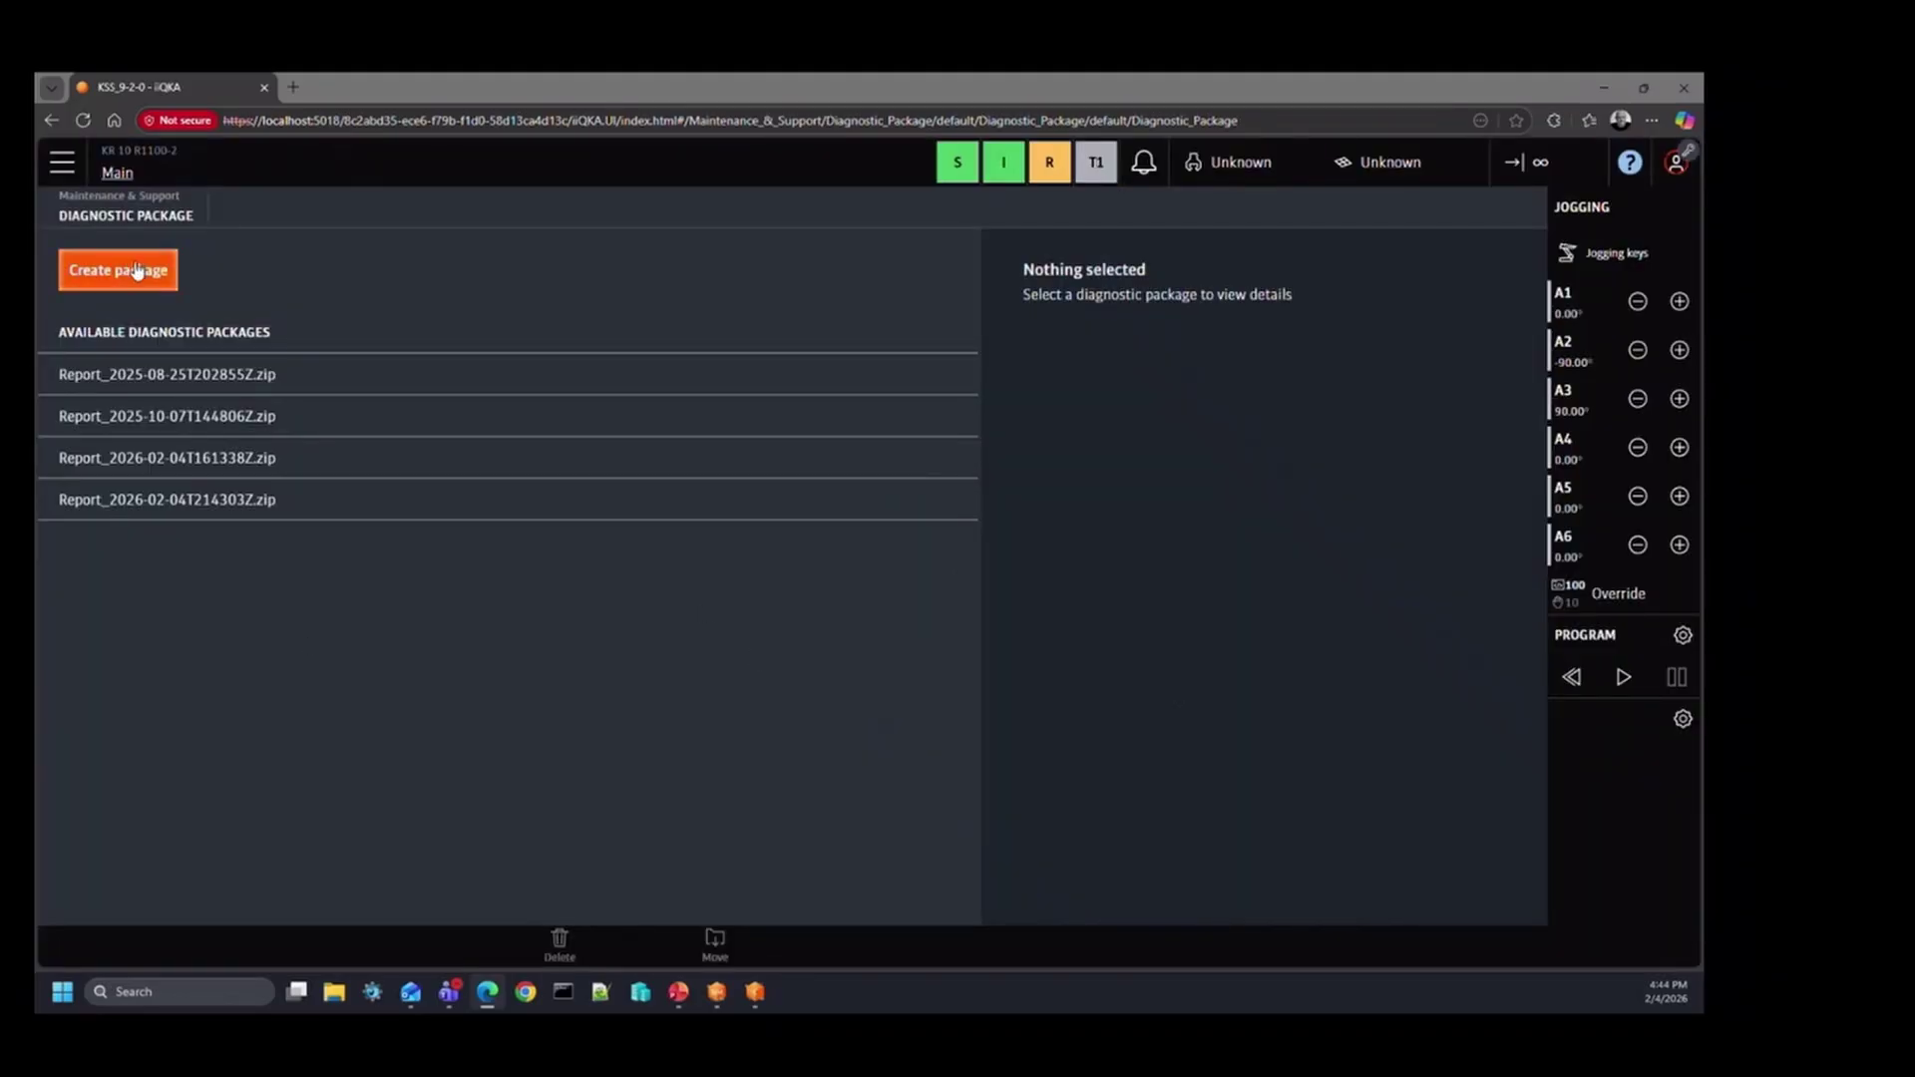
# Step: Inspect each of the four report packages, ending on Report_2026-02-04T214303Z.zip and its KUKA_DATA path
pyautogui.click(202, 378)
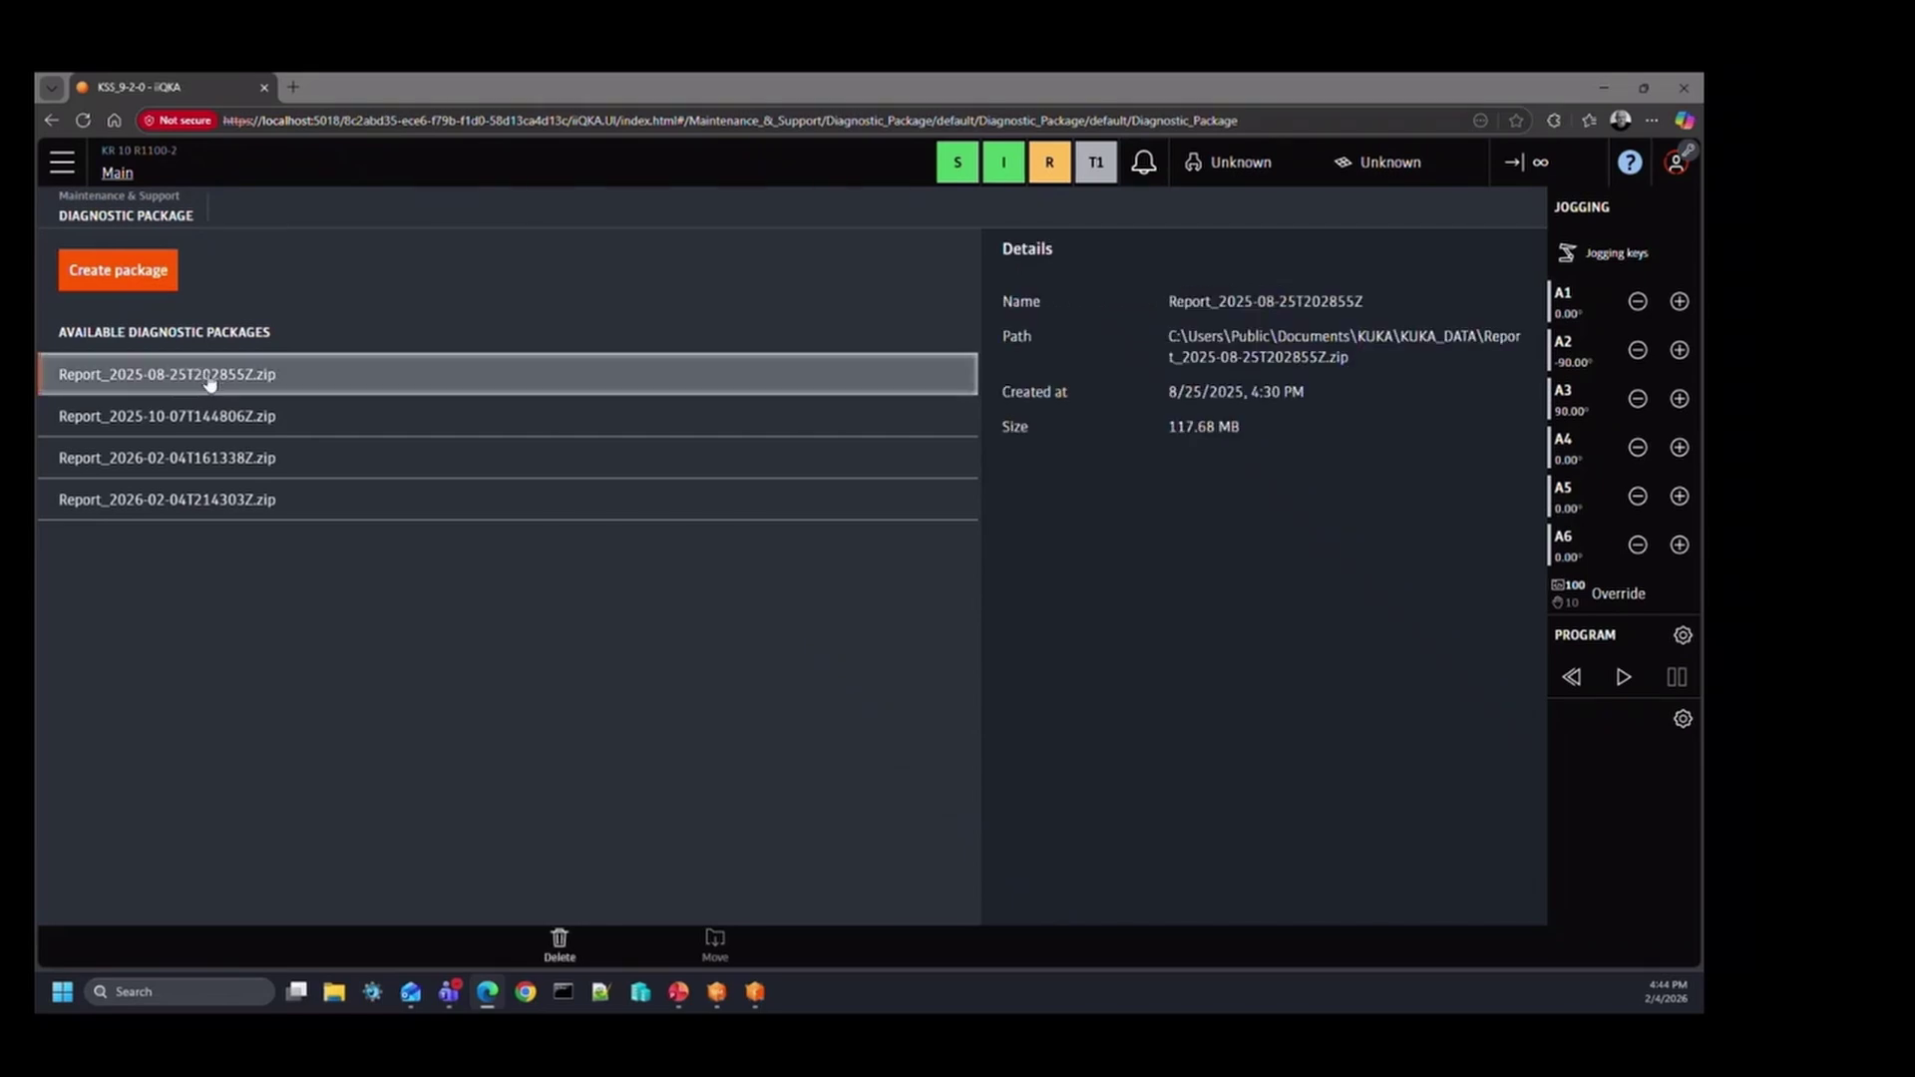
pyautogui.click(220, 416)
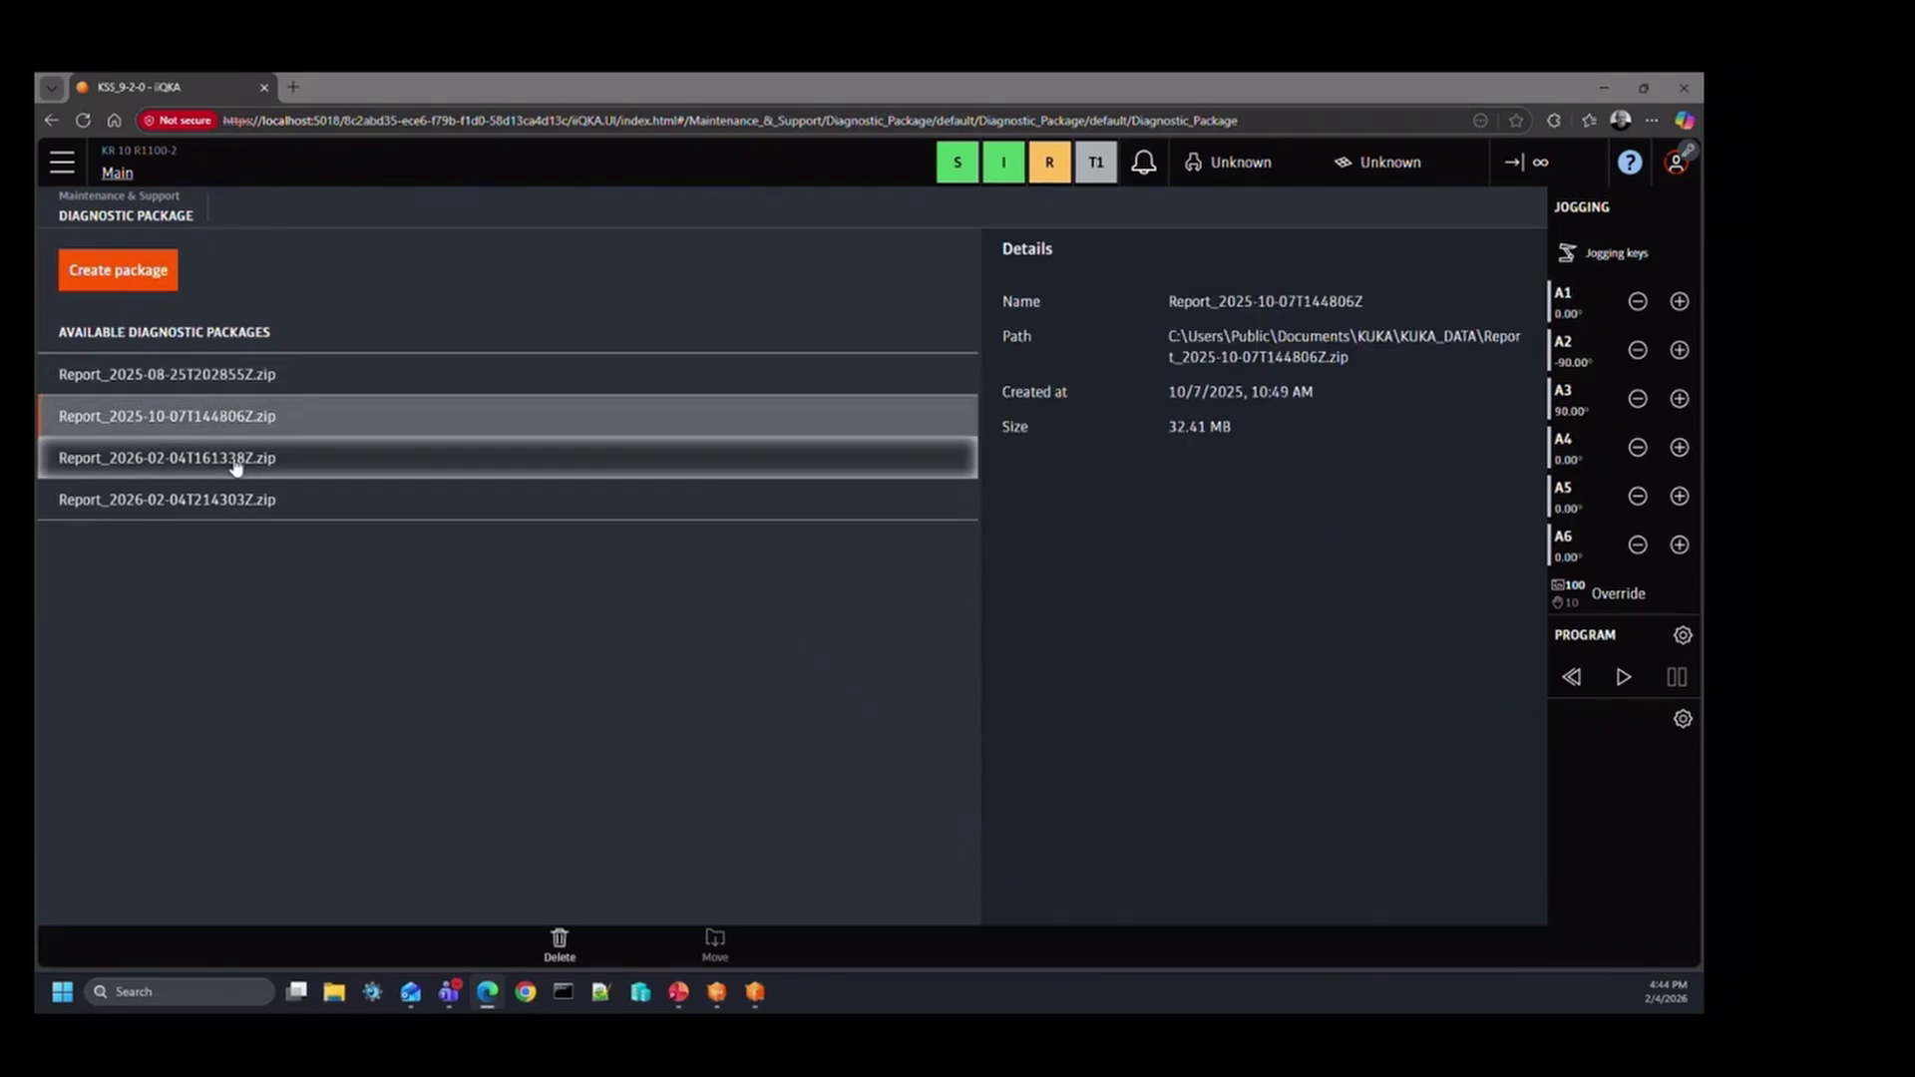
pyautogui.click(268, 456)
pyautogui.click(269, 499)
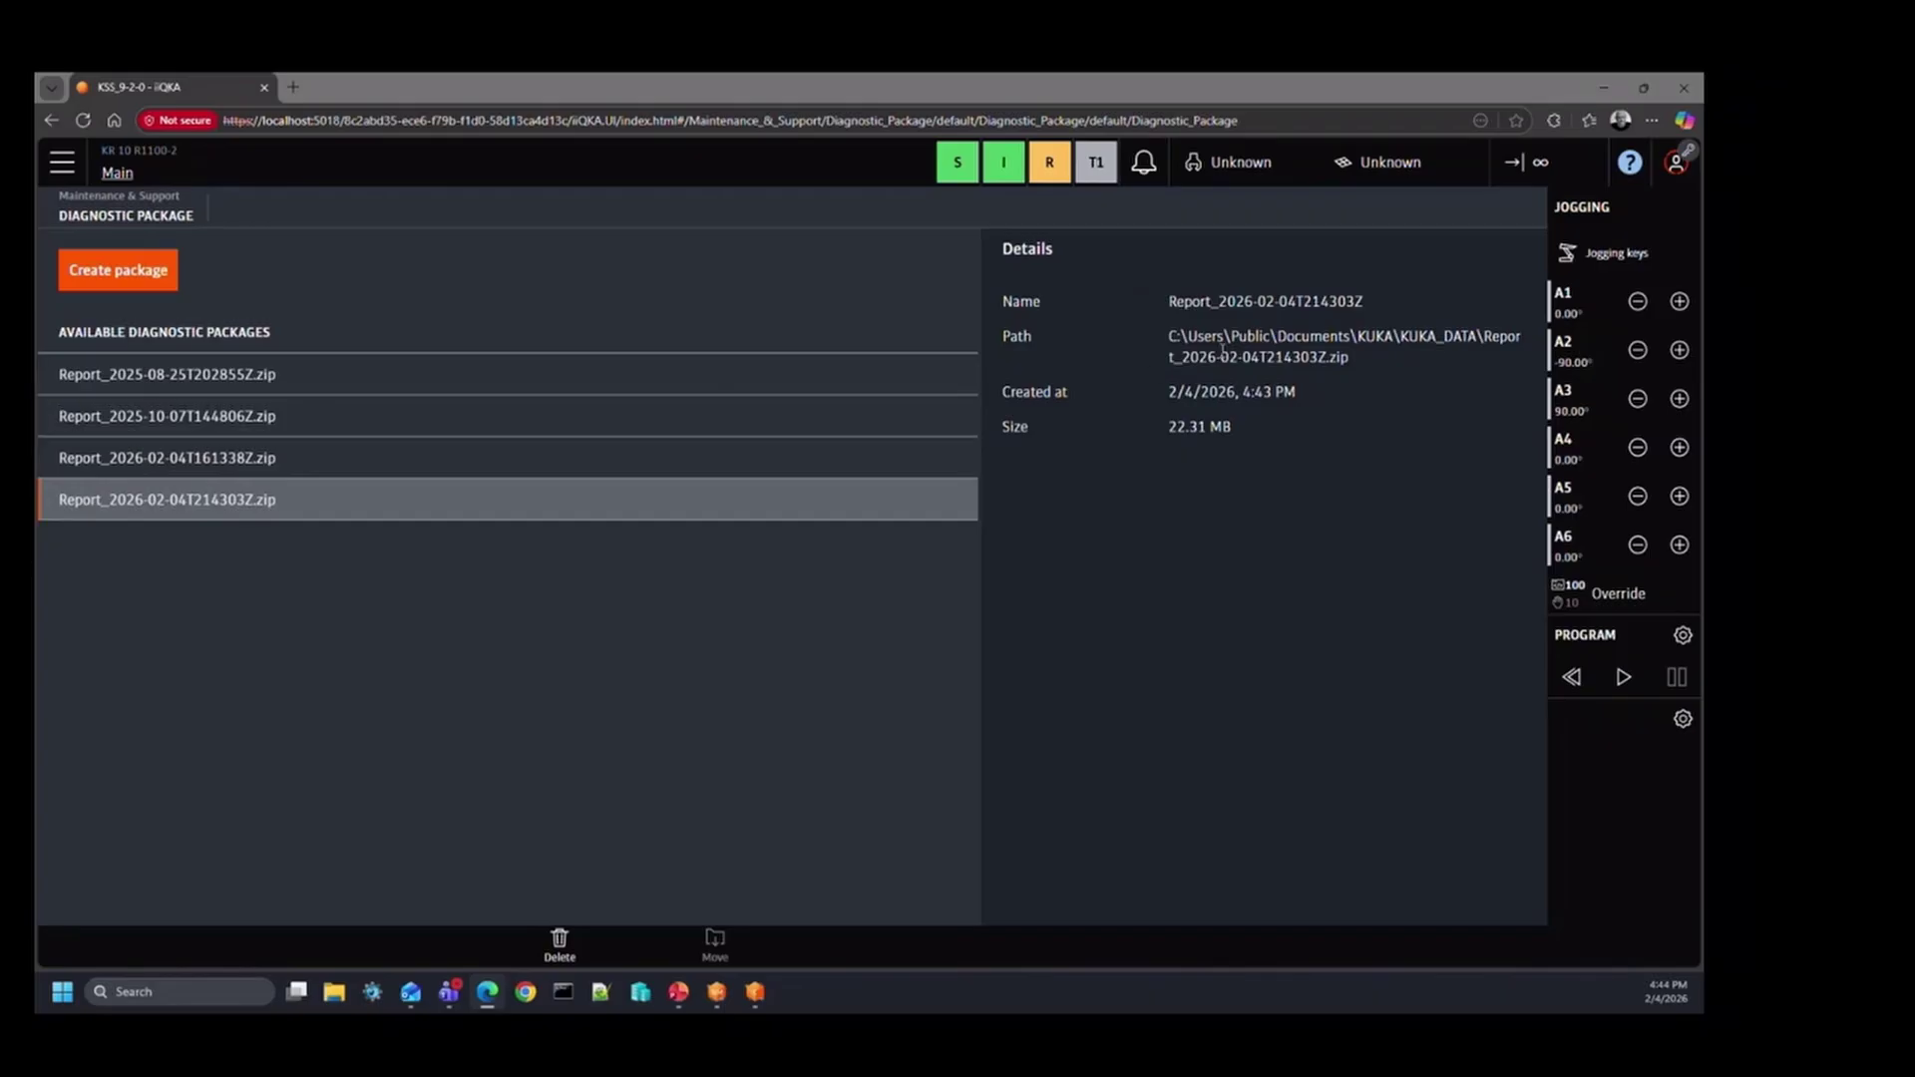
pyautogui.moveTo(1346, 356); pyautogui.dragTo(1170, 336)
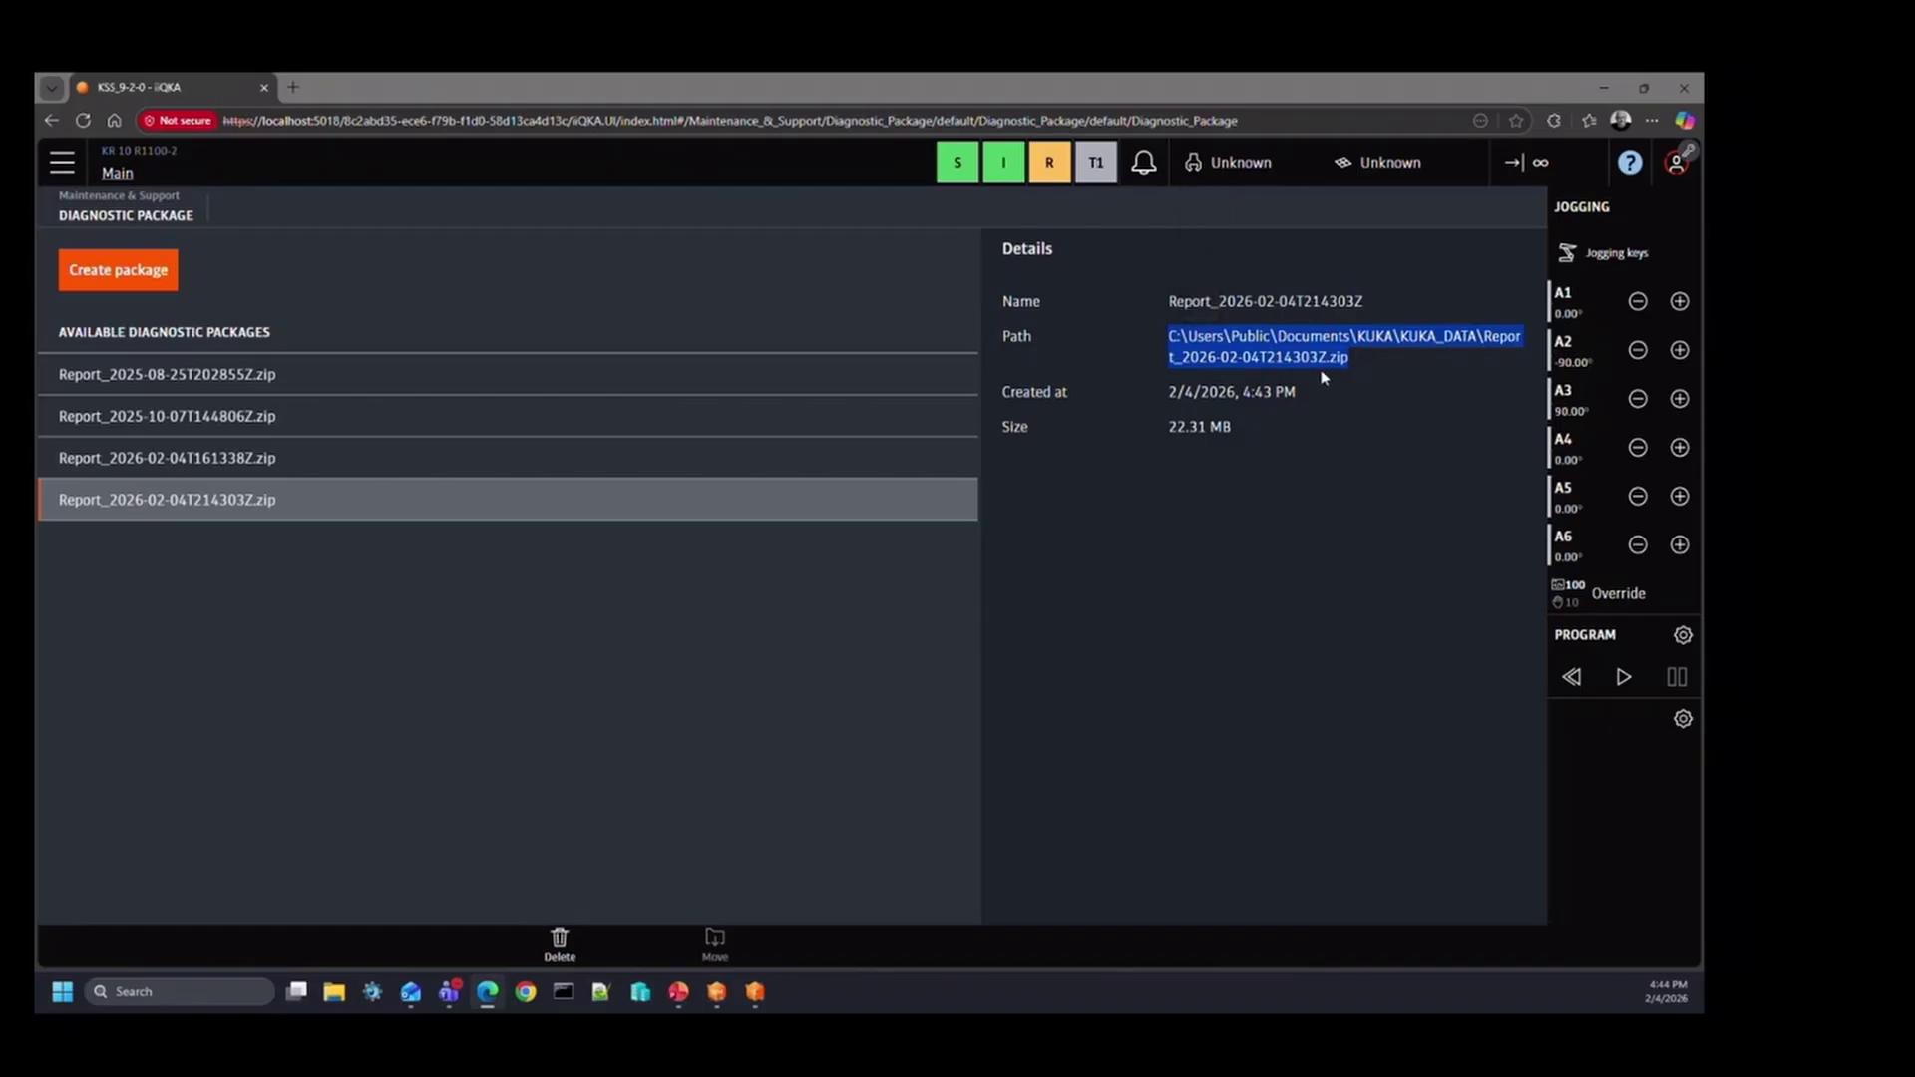
pyautogui.click(1338, 417)
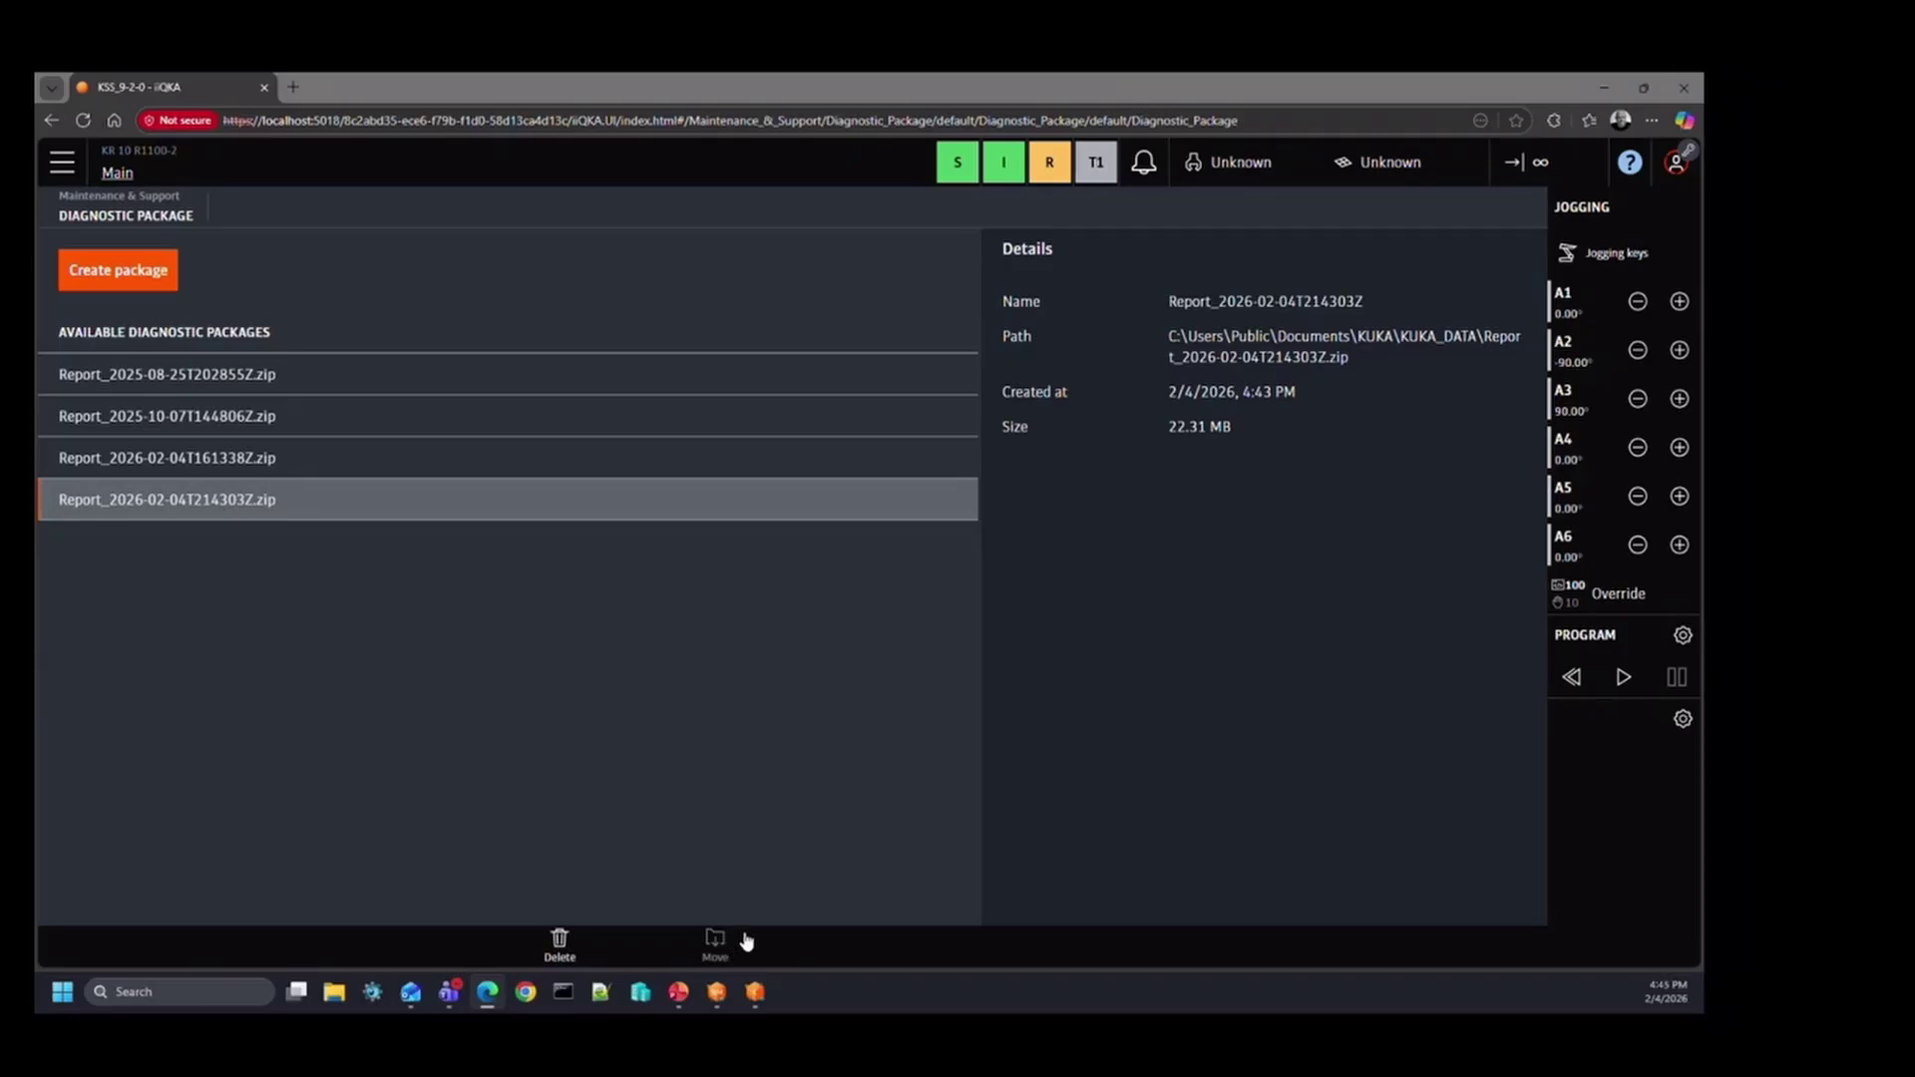
# Step: Open Report_2026-02-04T214303Z.zip in the Diag folder and view its .log file in Notepad++
pyautogui.click(755, 991)
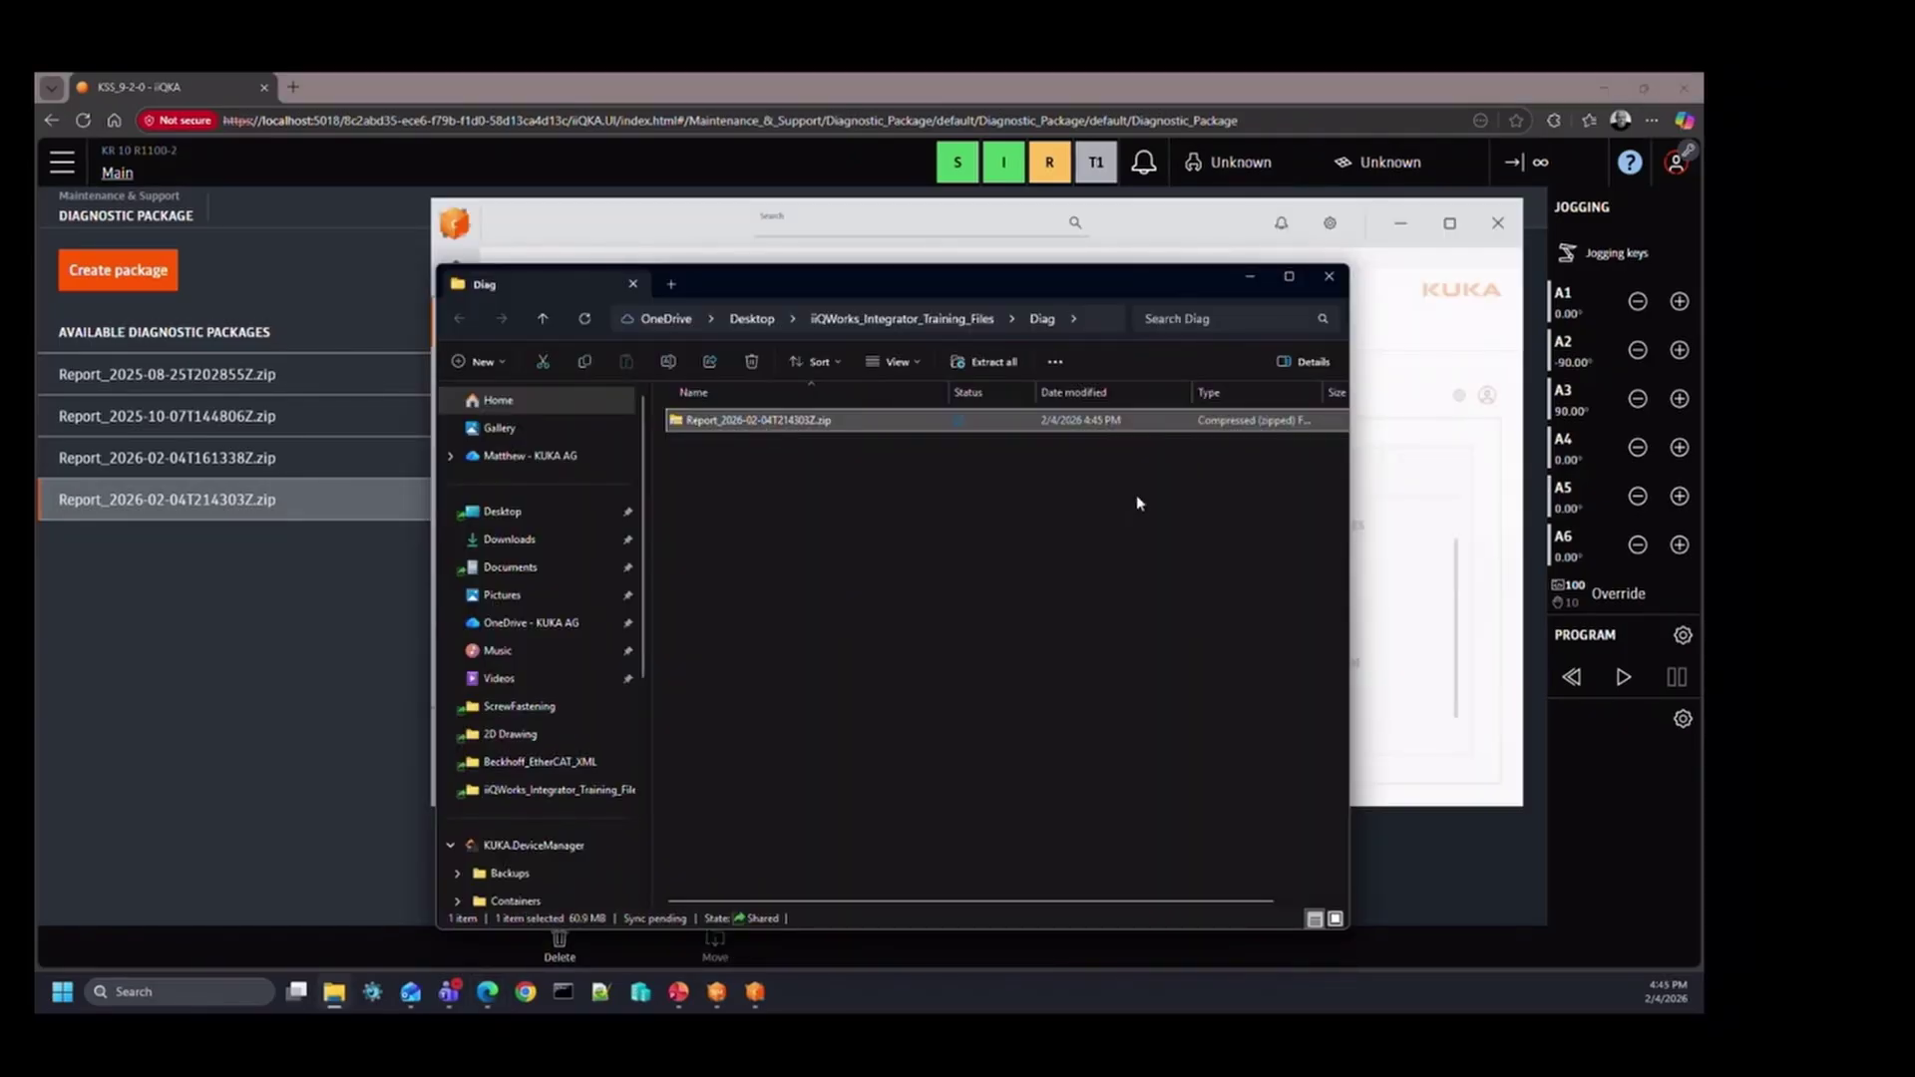
pyautogui.moveTo(1349, 481); pyautogui.dragTo(1592, 460)
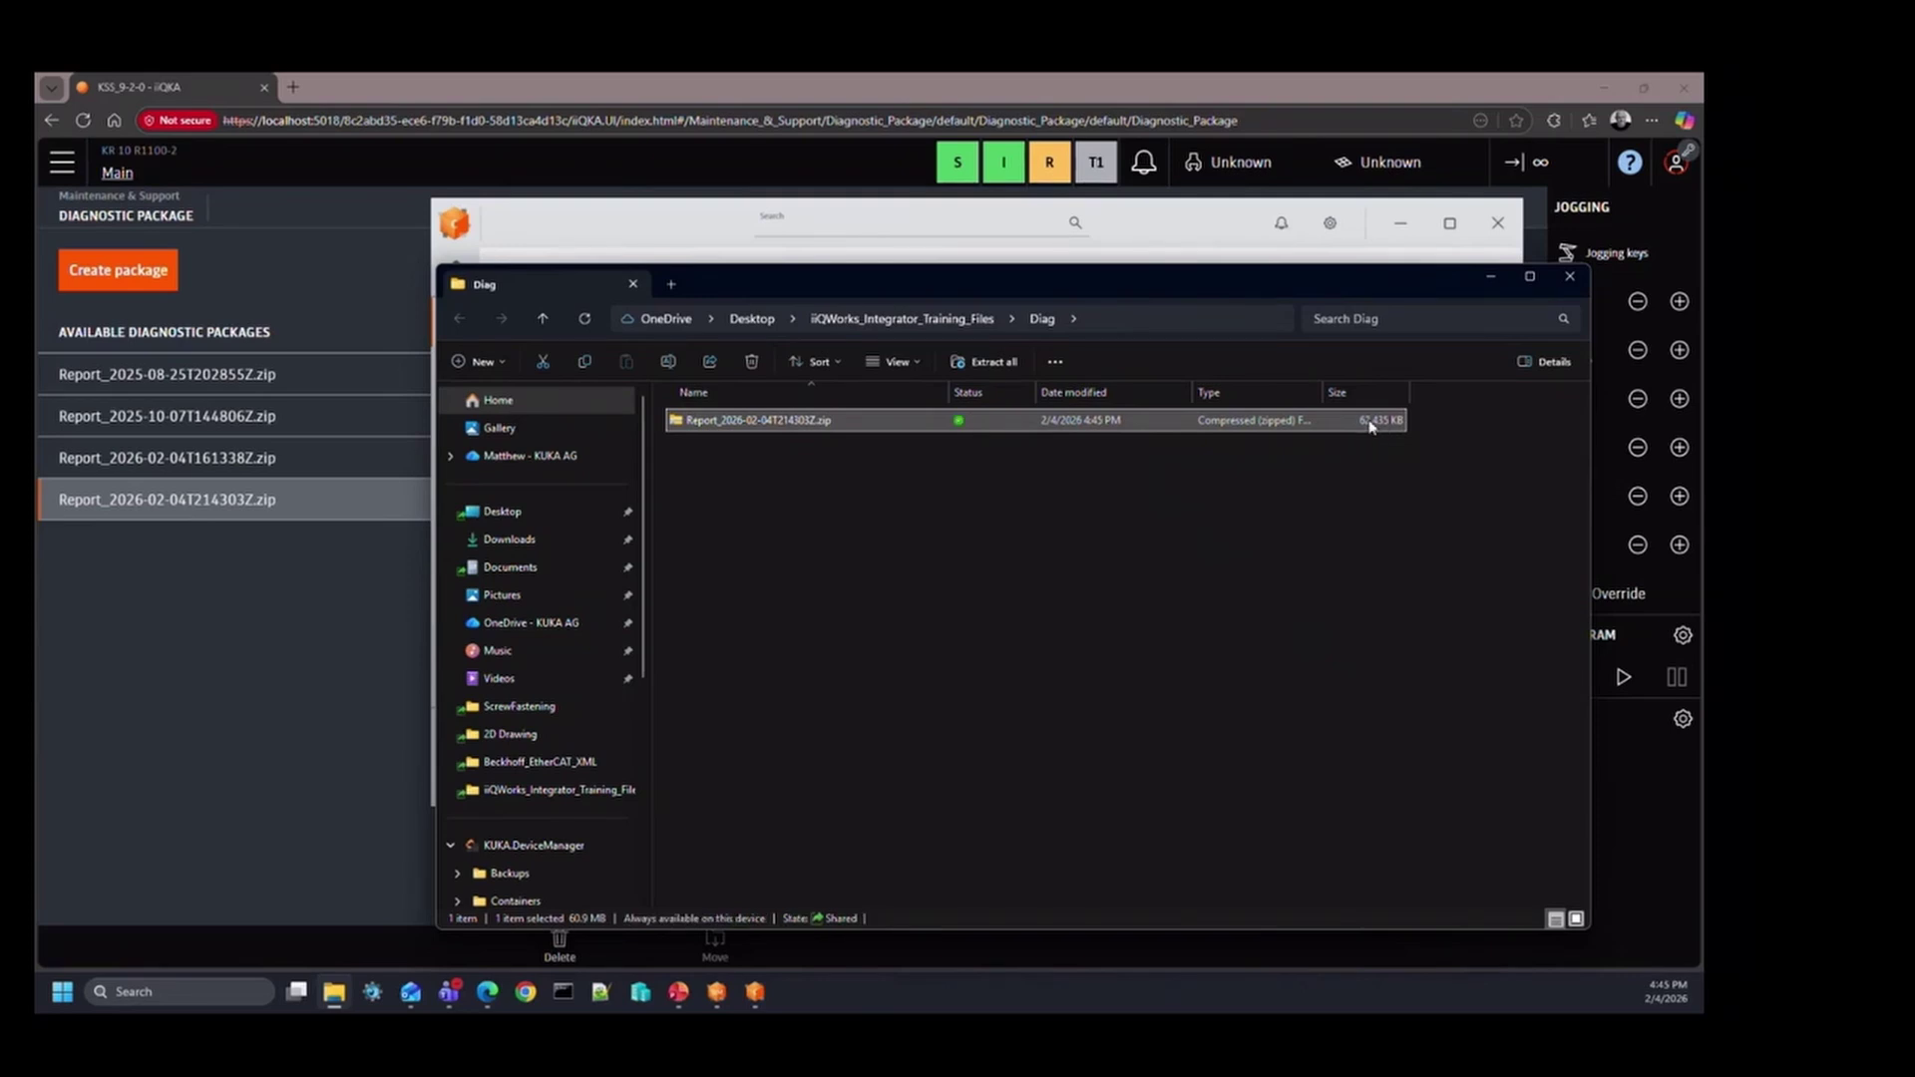
pyautogui.doubleClick(741, 424)
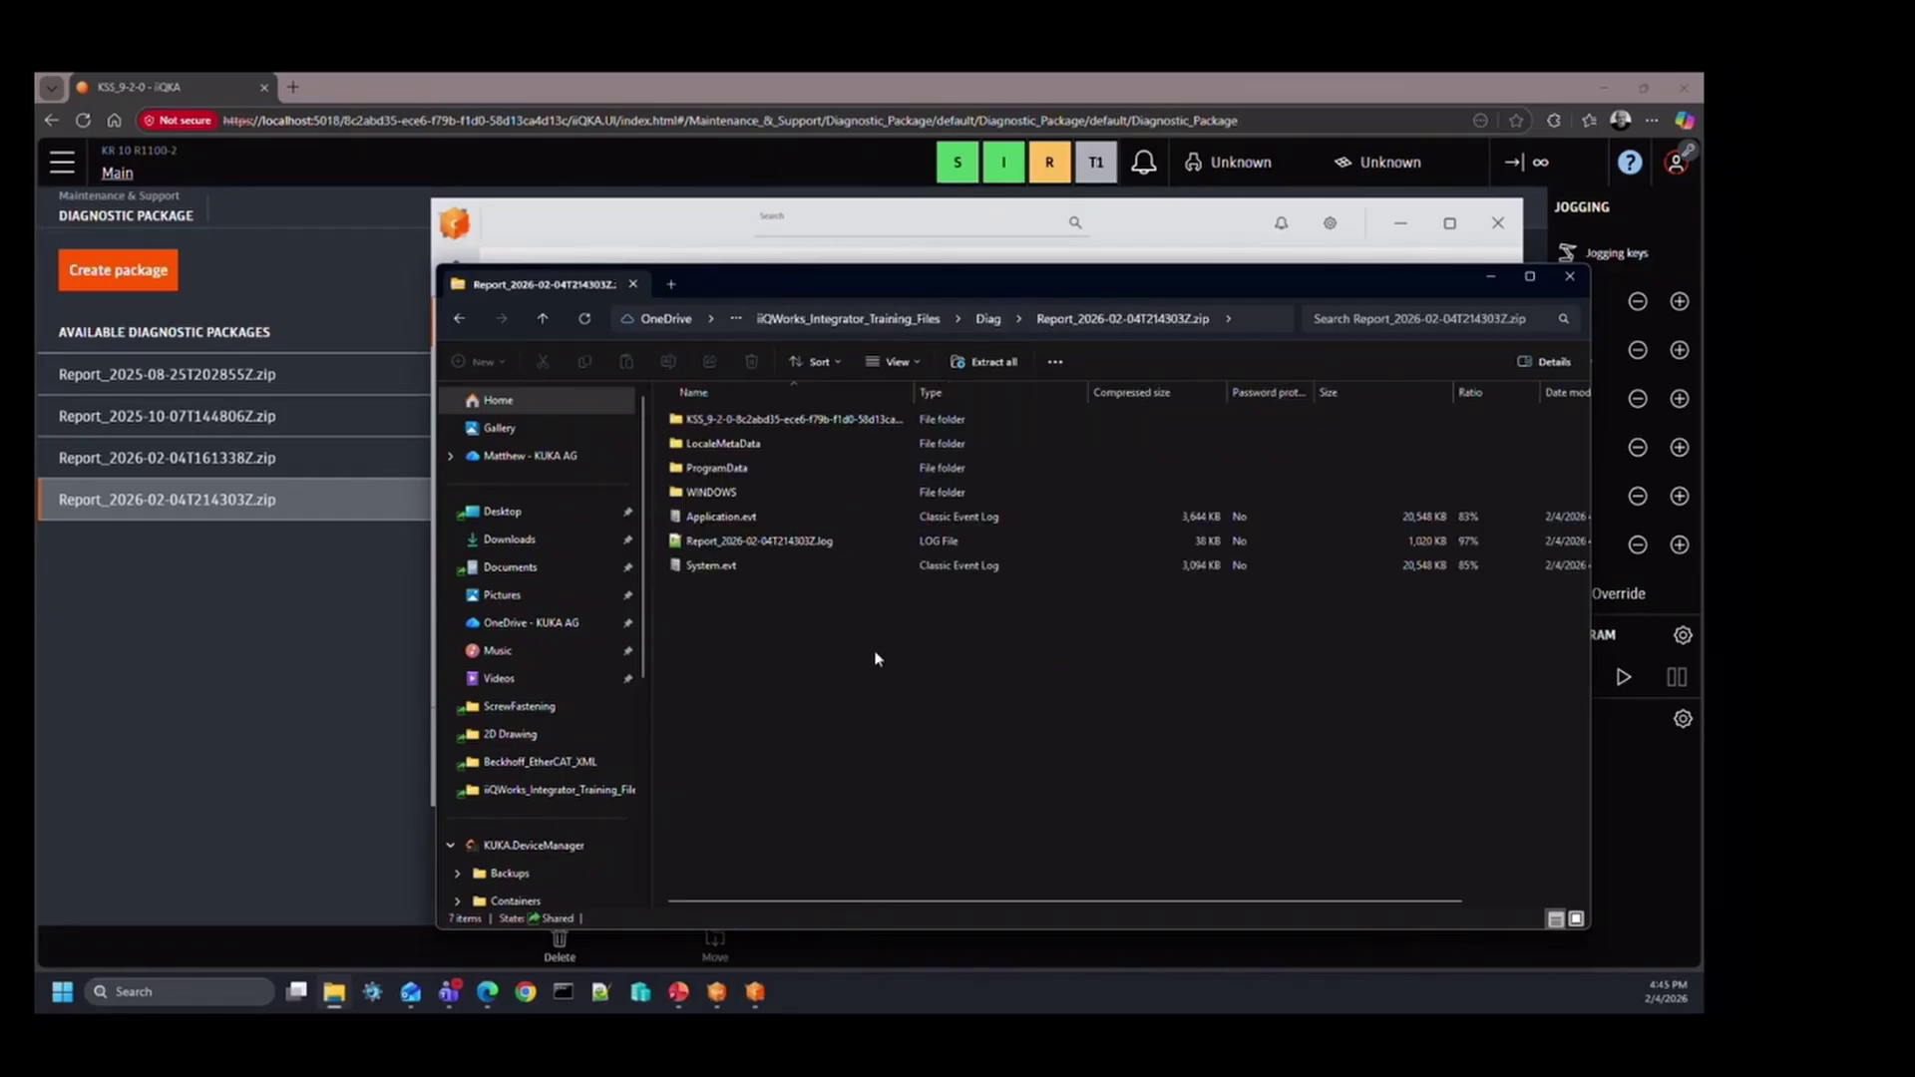
pyautogui.click(729, 517)
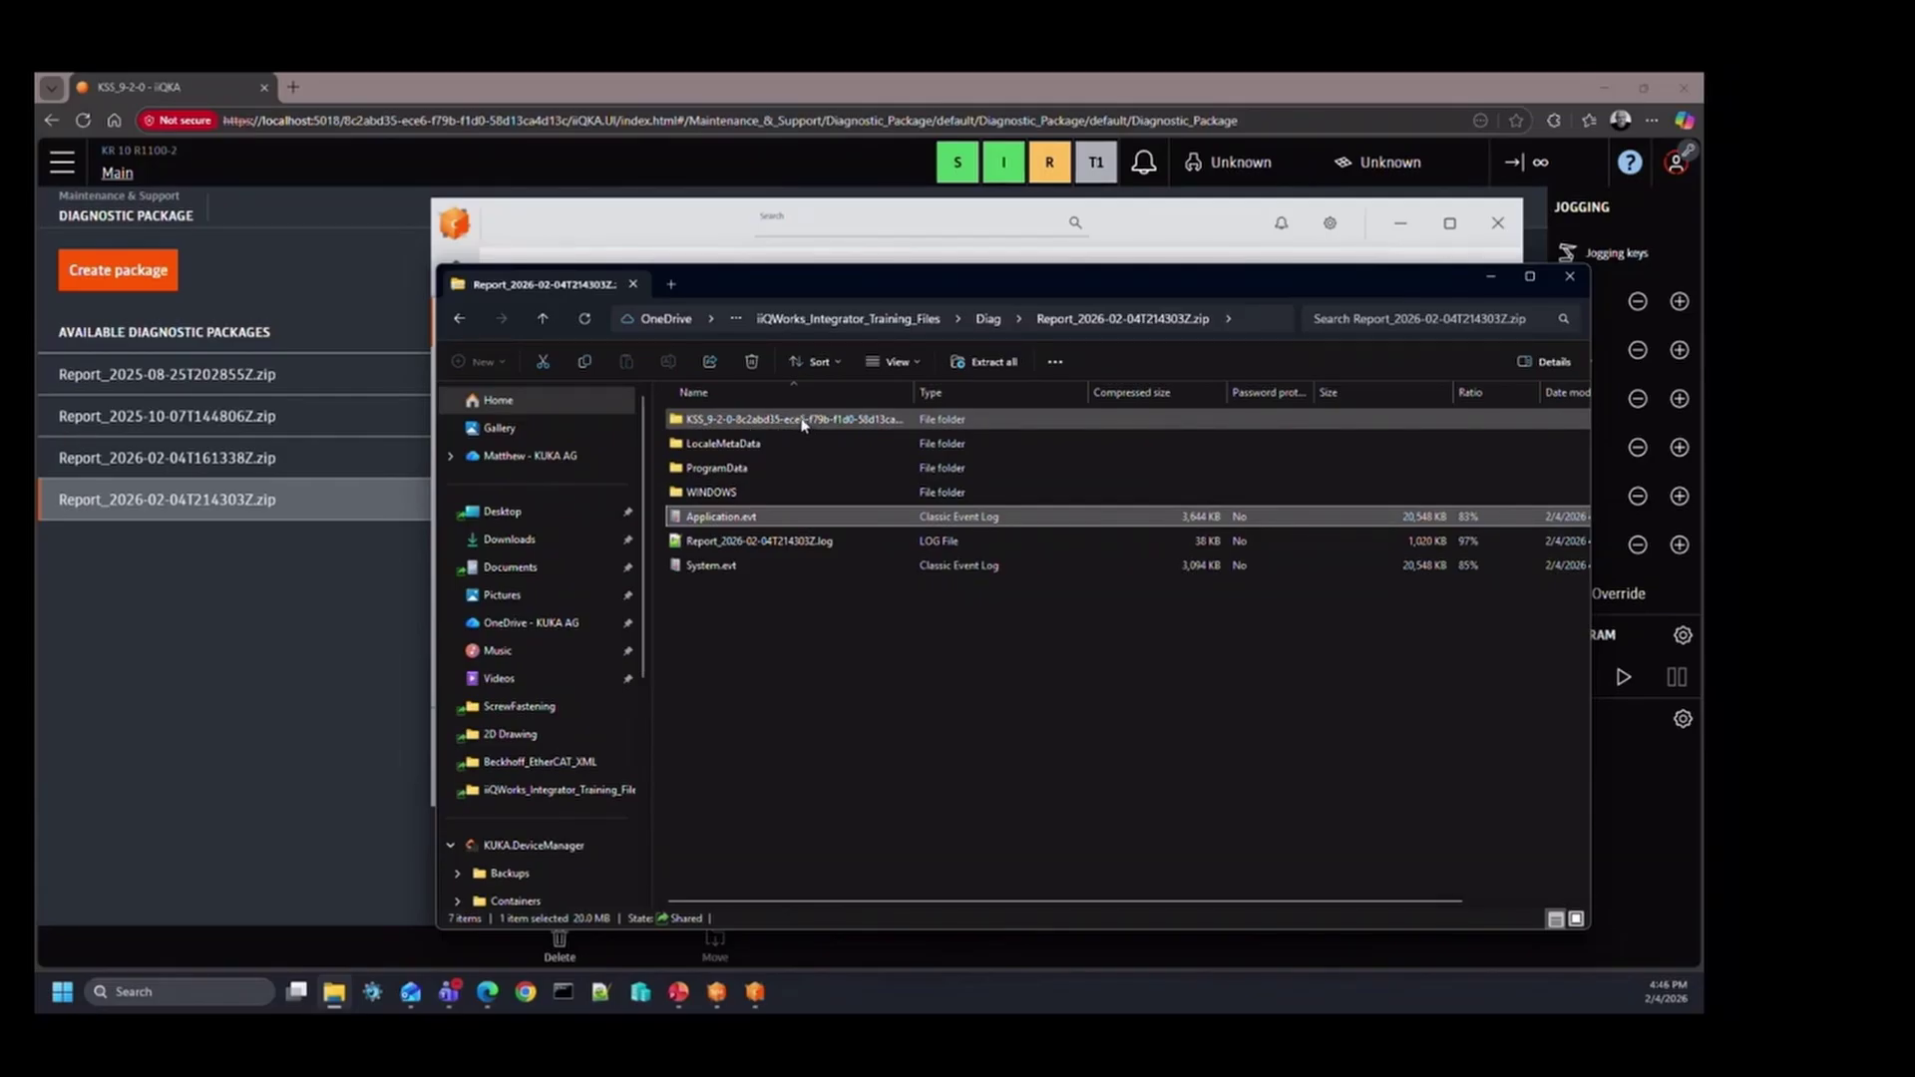
pyautogui.click(793, 543)
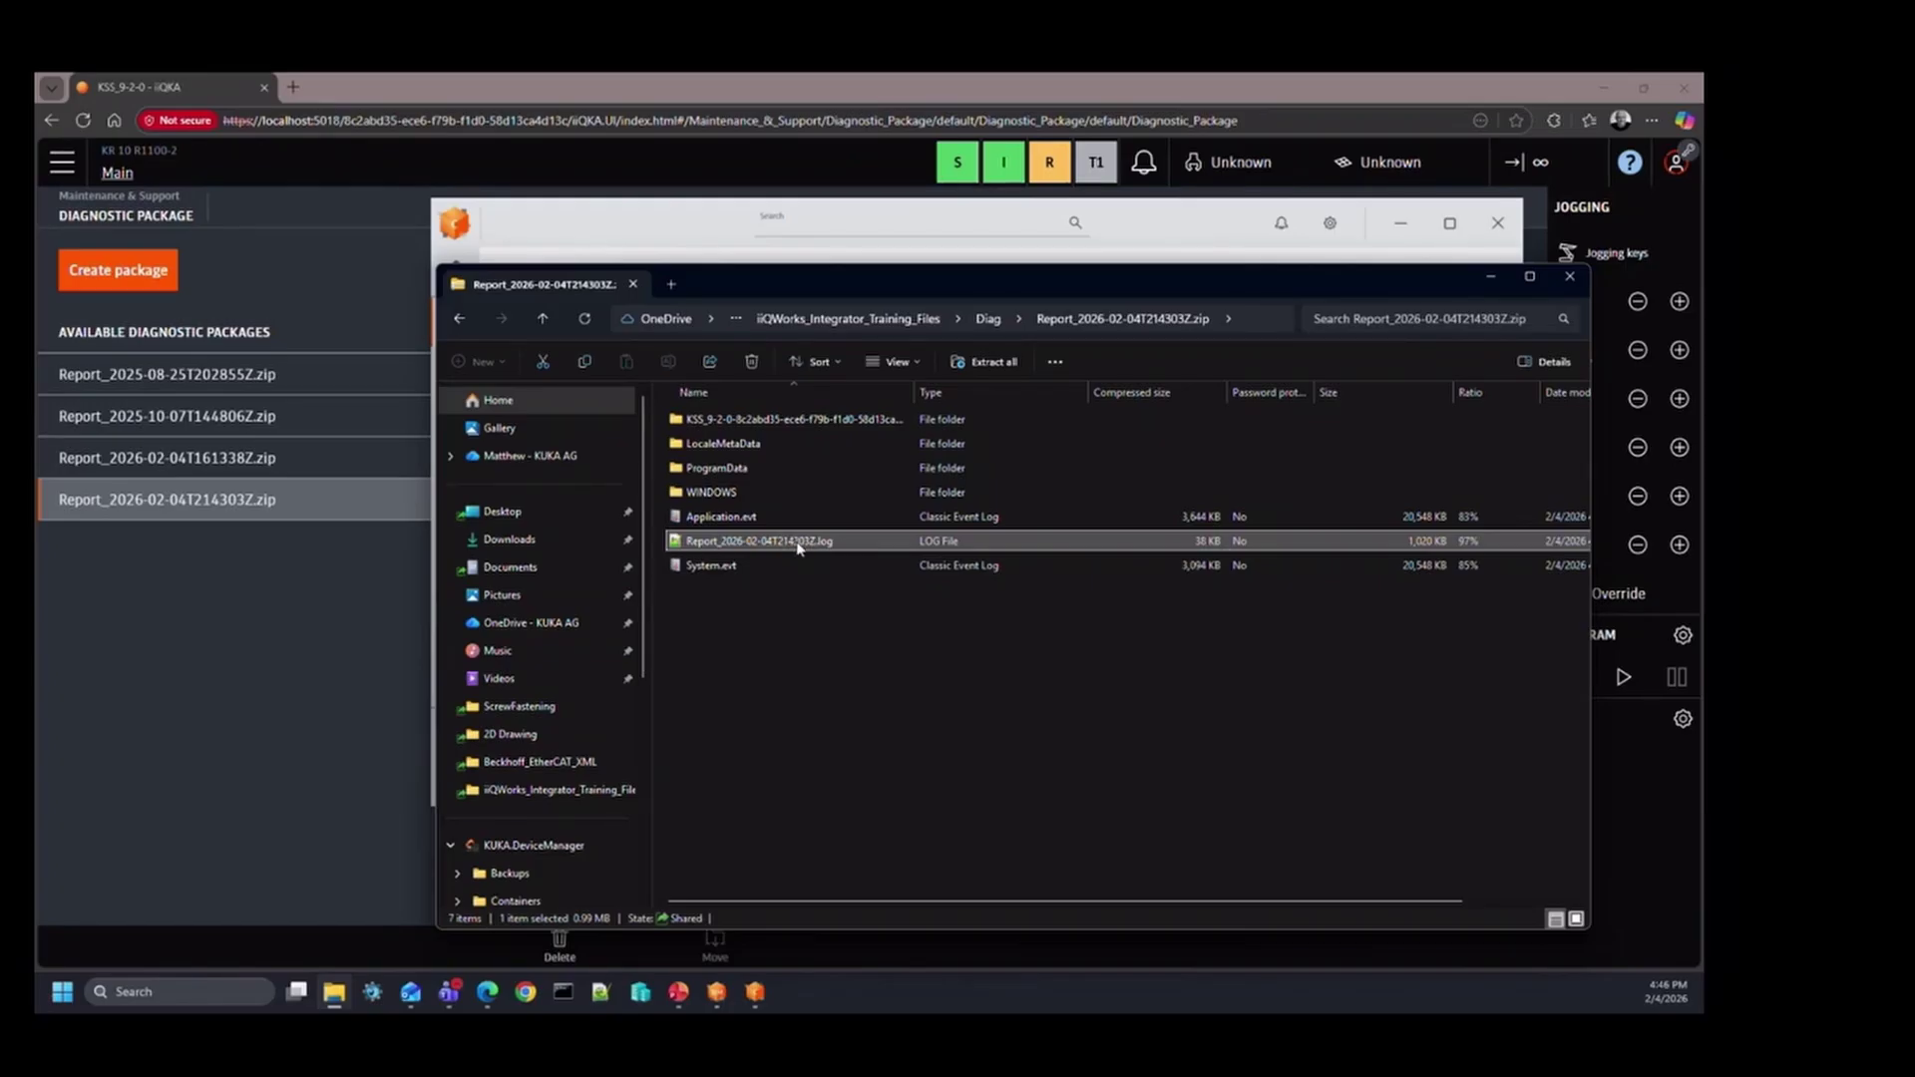
pyautogui.doubleClick(798, 546)
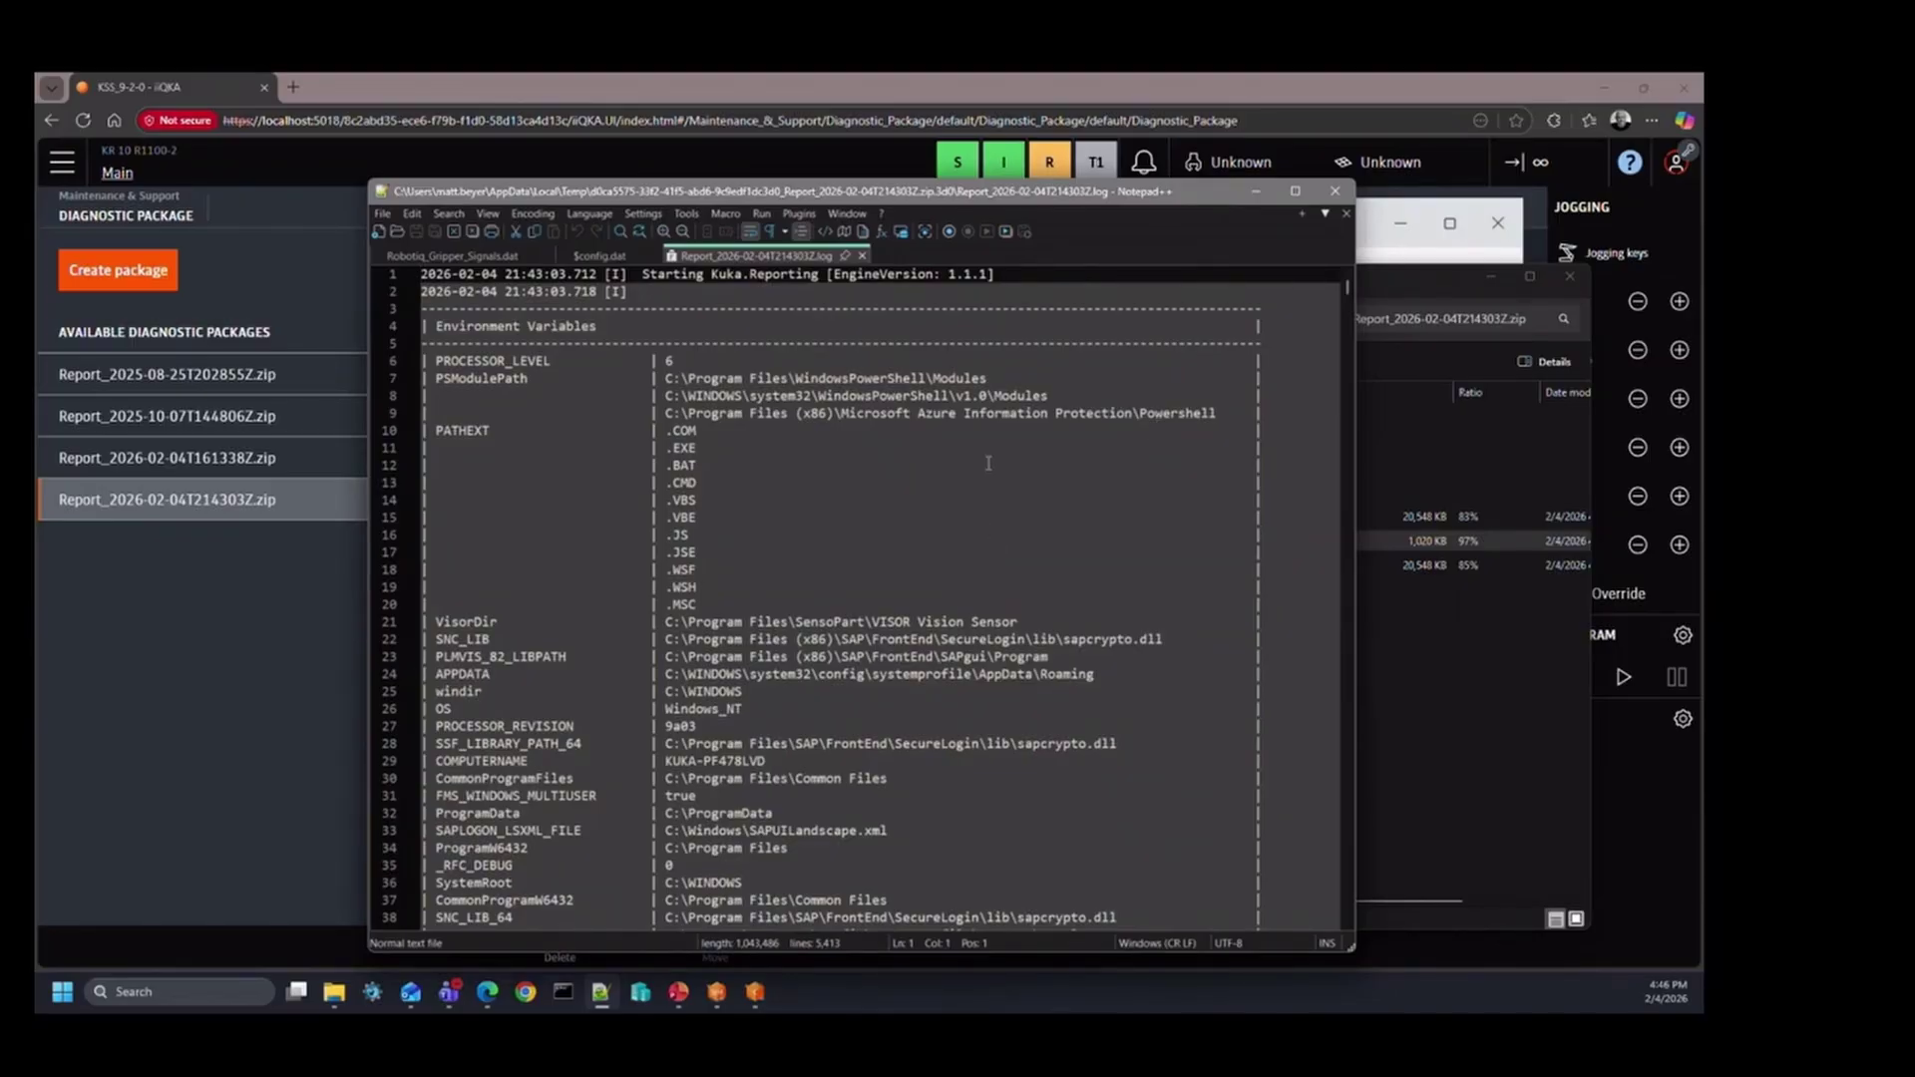
pyautogui.scroll(-16, 991, 461)
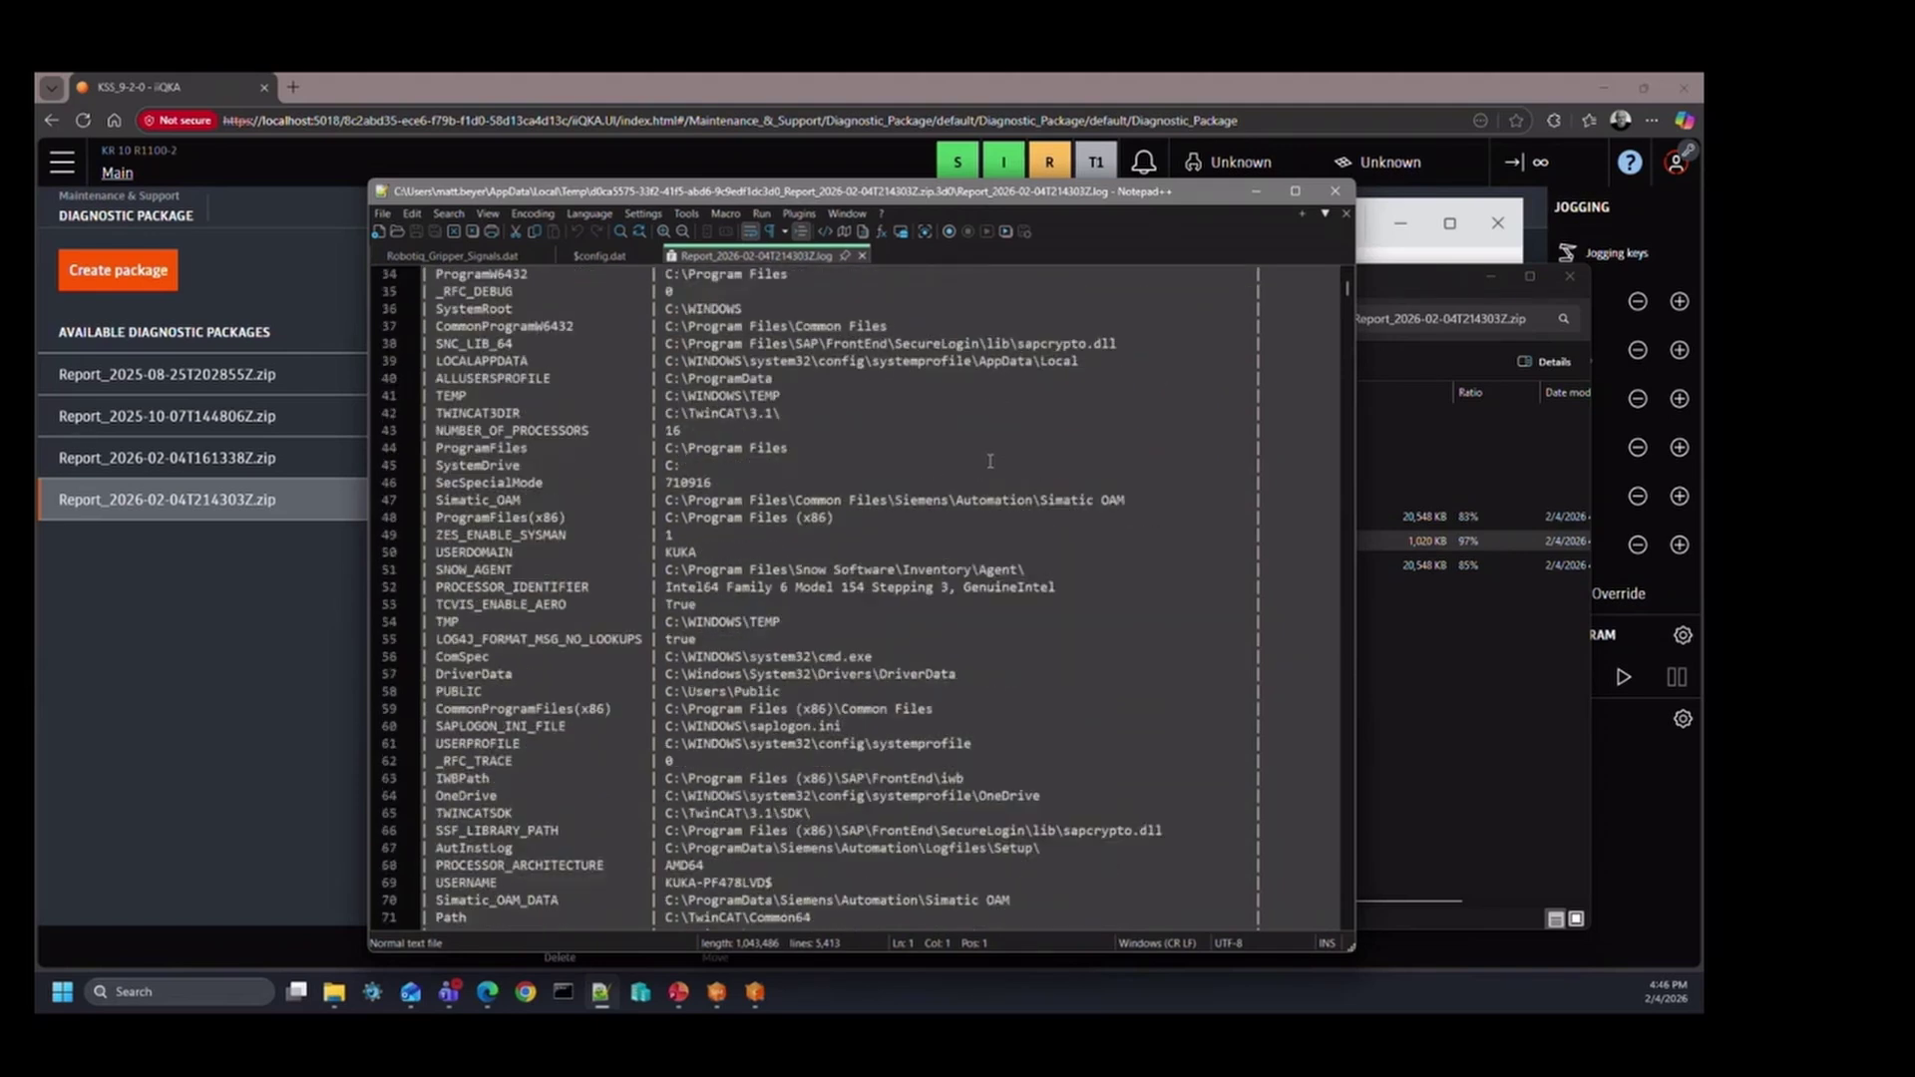
pyautogui.scroll(-7, 990, 461)
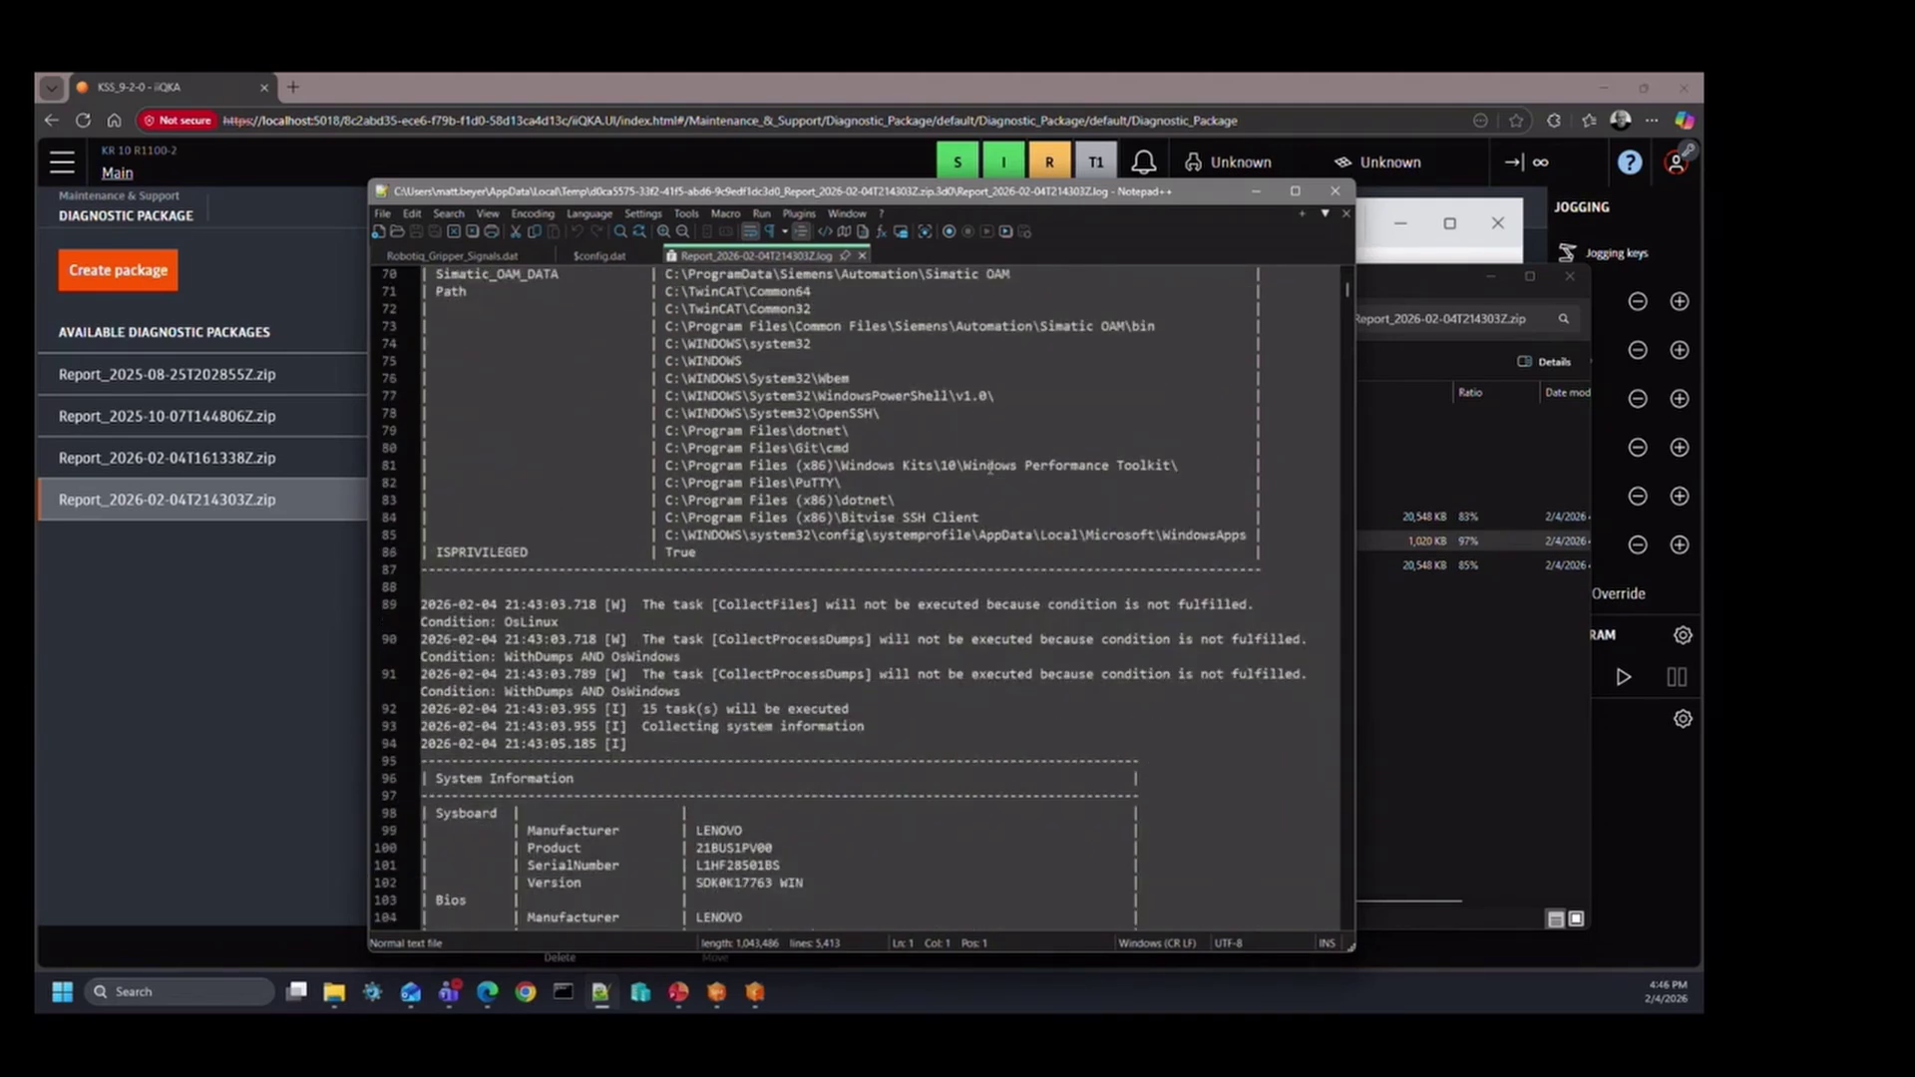